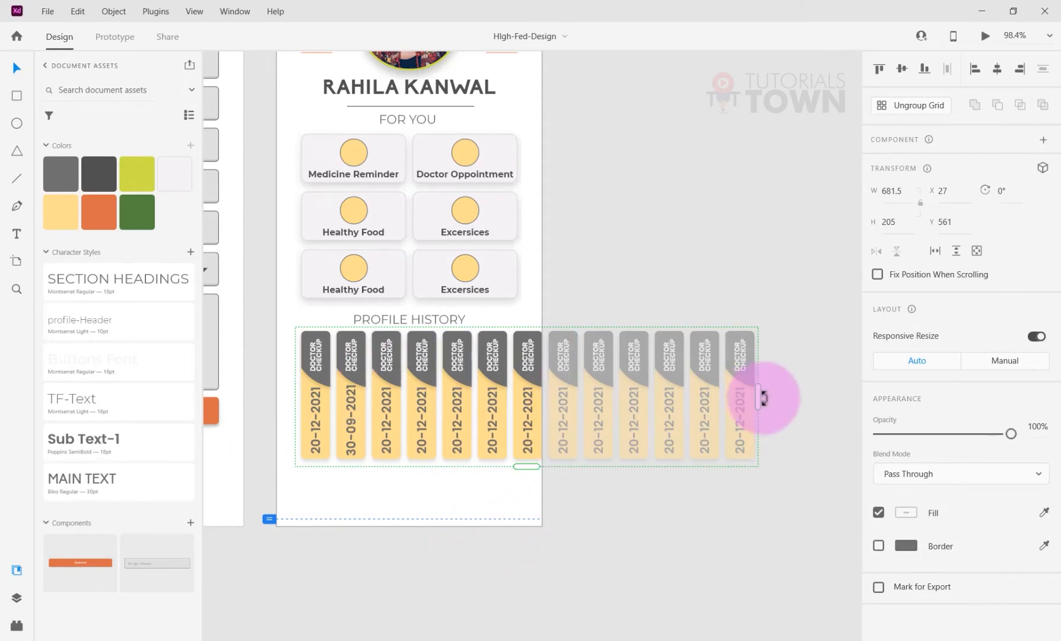
# Step: Extend the Profile History repeat grid sideways past the artboard edge to a width of about 786.5
pyautogui.moveTo(759, 397); pyautogui.dragTo(829, 395)
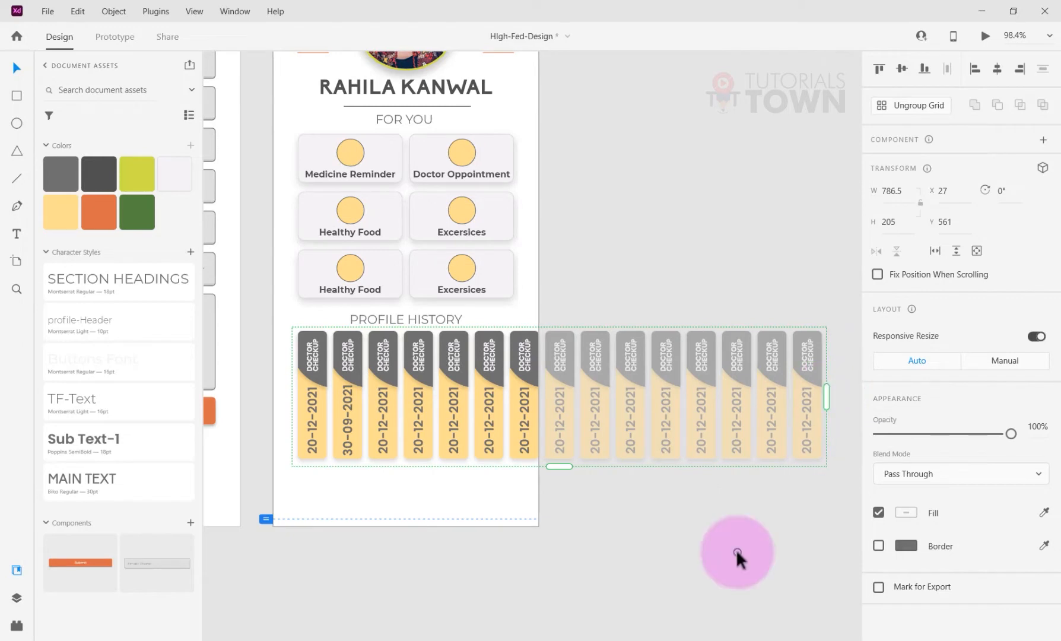
pyautogui.click(712, 561)
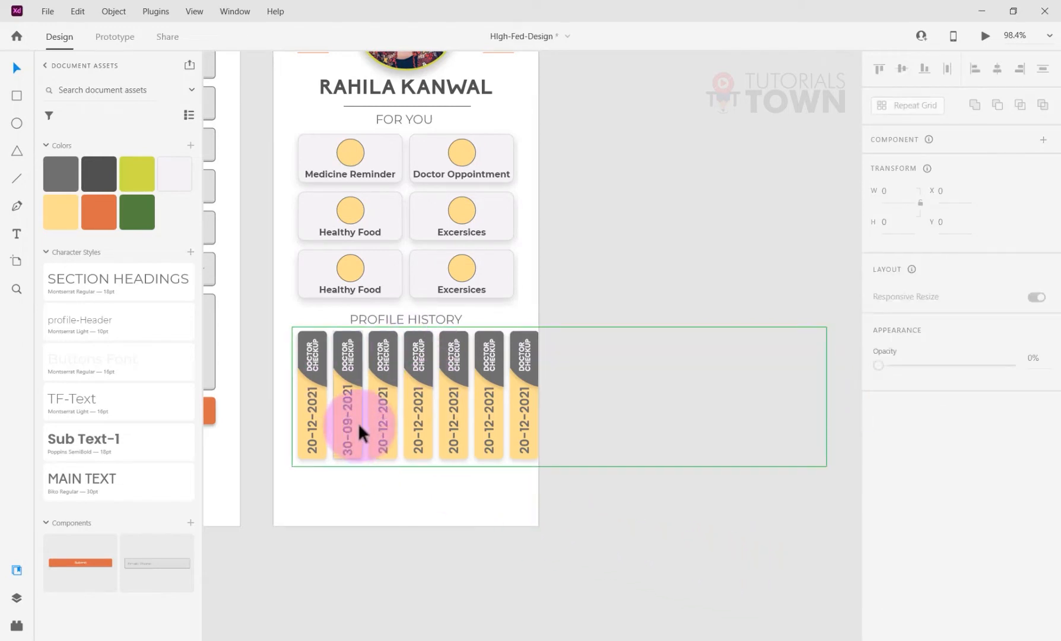
# Step: Make the Profile History grid a horizontal scroll group and stretch its viewport across the artboard, from X 0 to about 390.5 wide
pyautogui.click(422, 351)
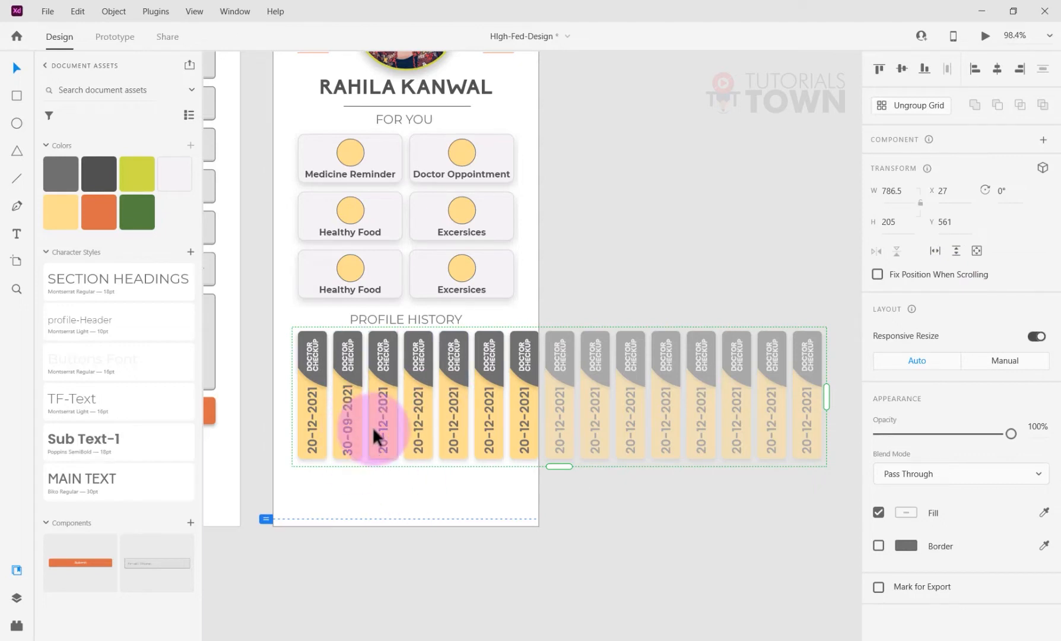
pyautogui.click(937, 254)
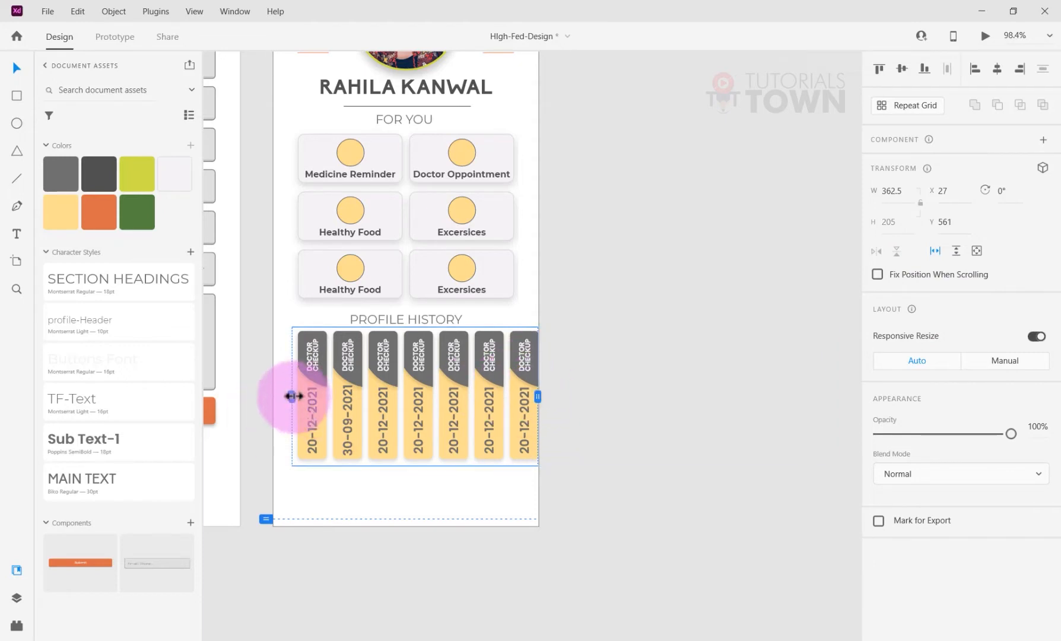
pyautogui.moveTo(538, 396)
pyautogui.mouseDown()
pyautogui.moveTo(514, 395)
pyautogui.moveTo(539, 395)
pyautogui.mouseUp()
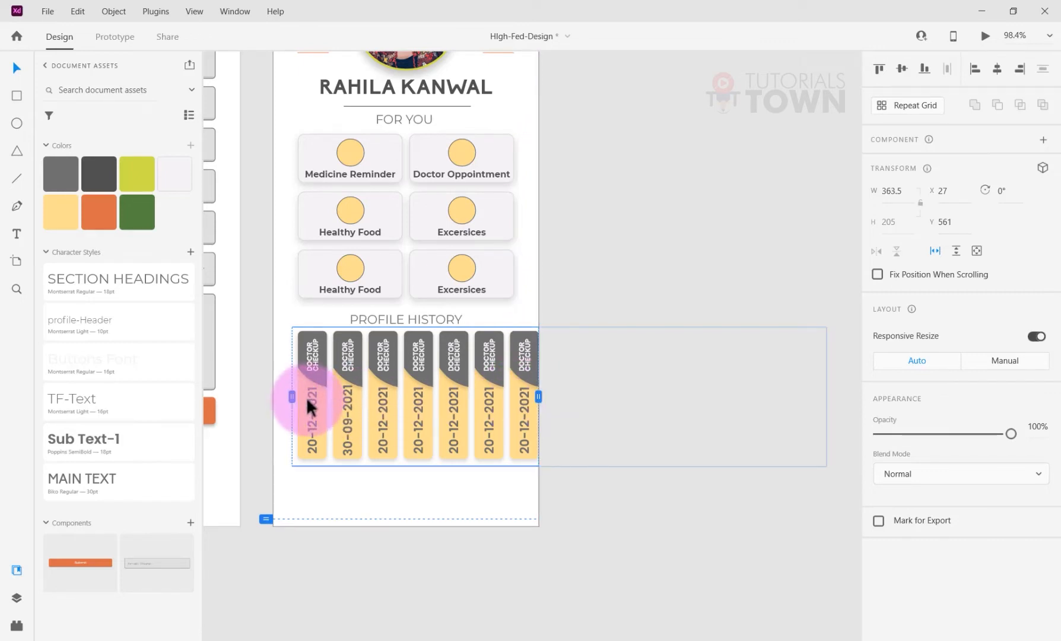
pyautogui.moveTo(294, 395); pyautogui.dragTo(273, 397)
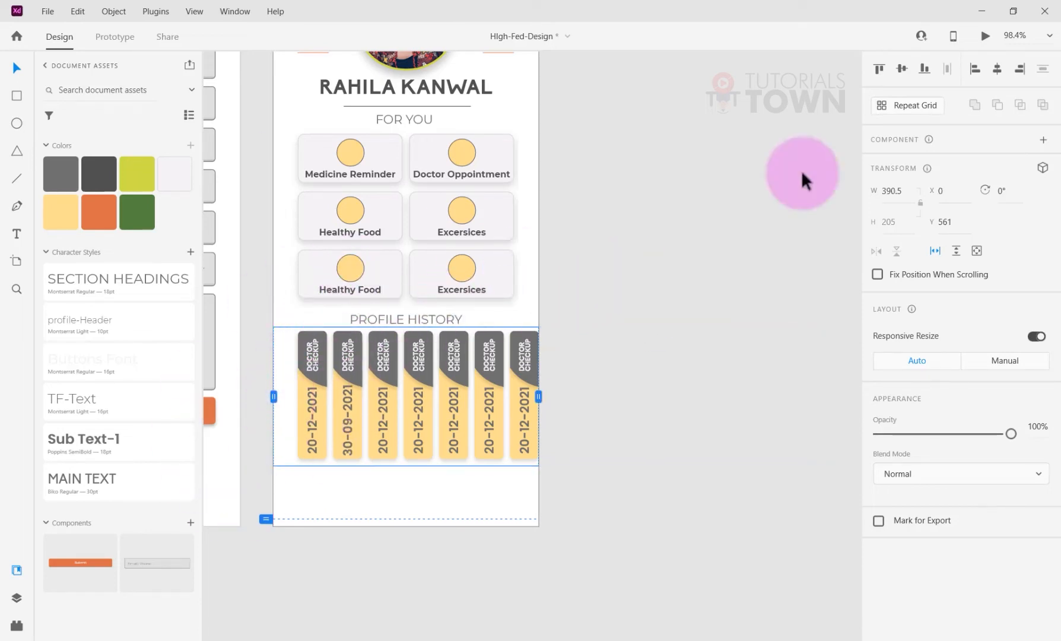
# Step: Preview the prototype and test the sideways scrolling of the Profile History cards
pyautogui.click(983, 37)
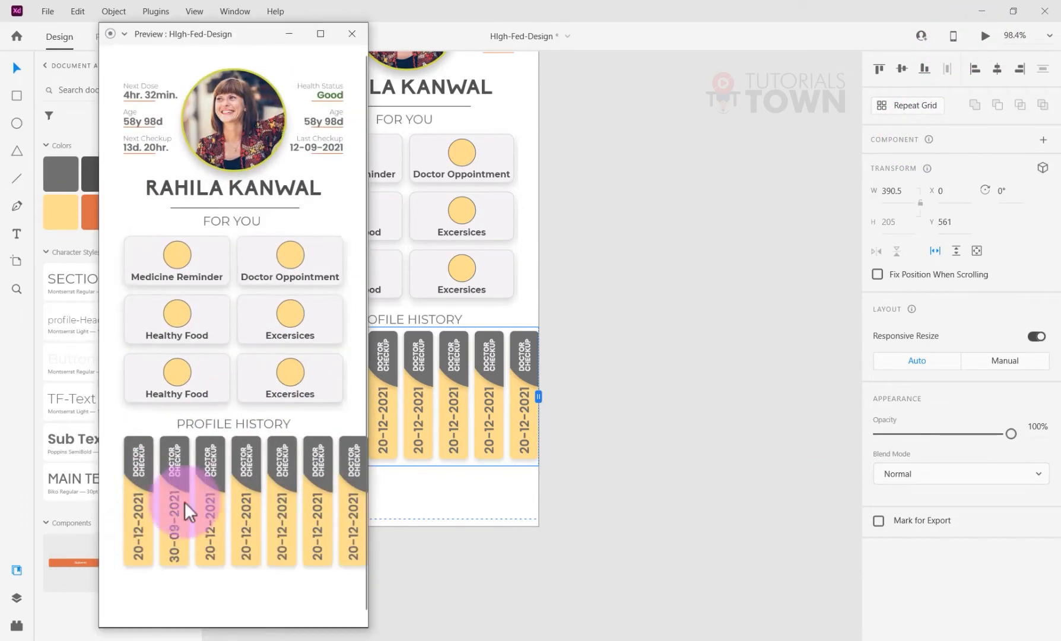
pyautogui.moveTo(208, 510); pyautogui.dragTo(270, 526)
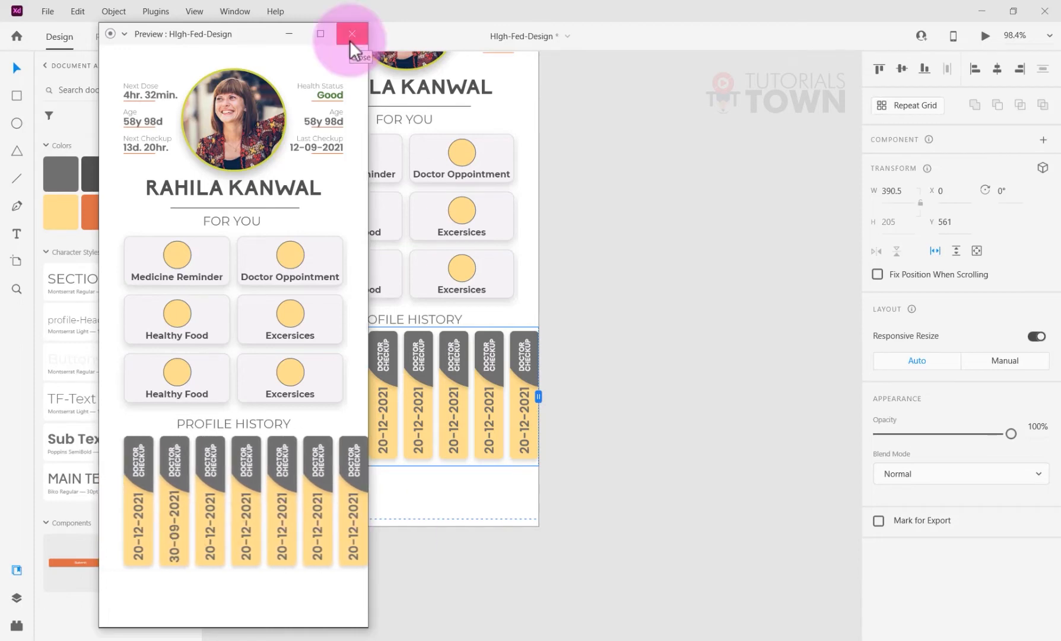
pyautogui.click(352, 34)
# Step: Make the For You card grid a vertical scroll group with a viewport about 90 high around its first row, starting at Y 267
pyautogui.scroll(-4, 386, 332)
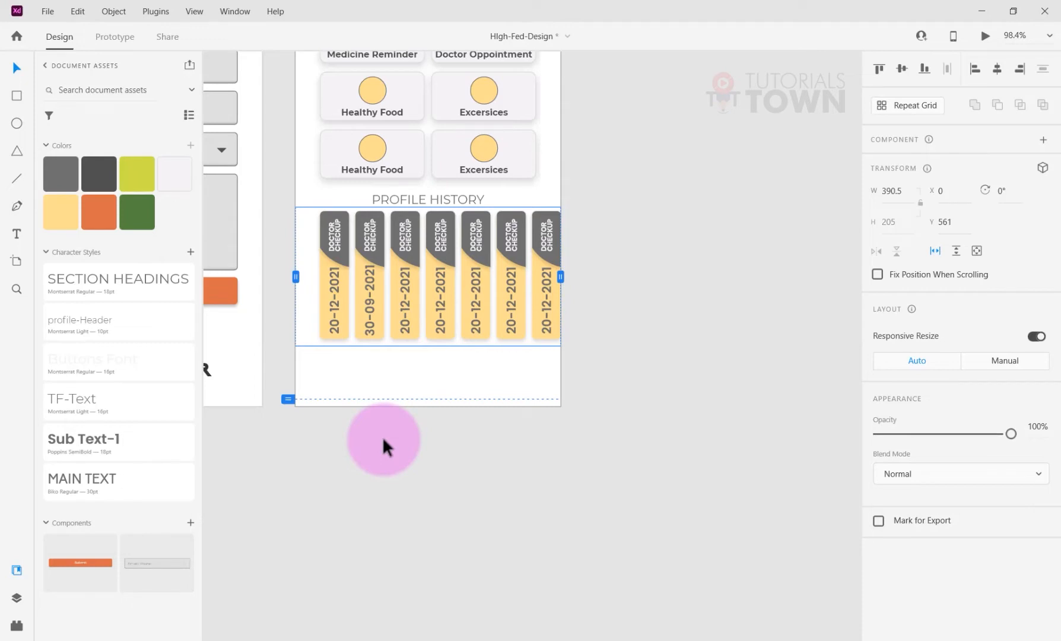
pyautogui.moveTo(426, 170); pyautogui.dragTo(426, 362)
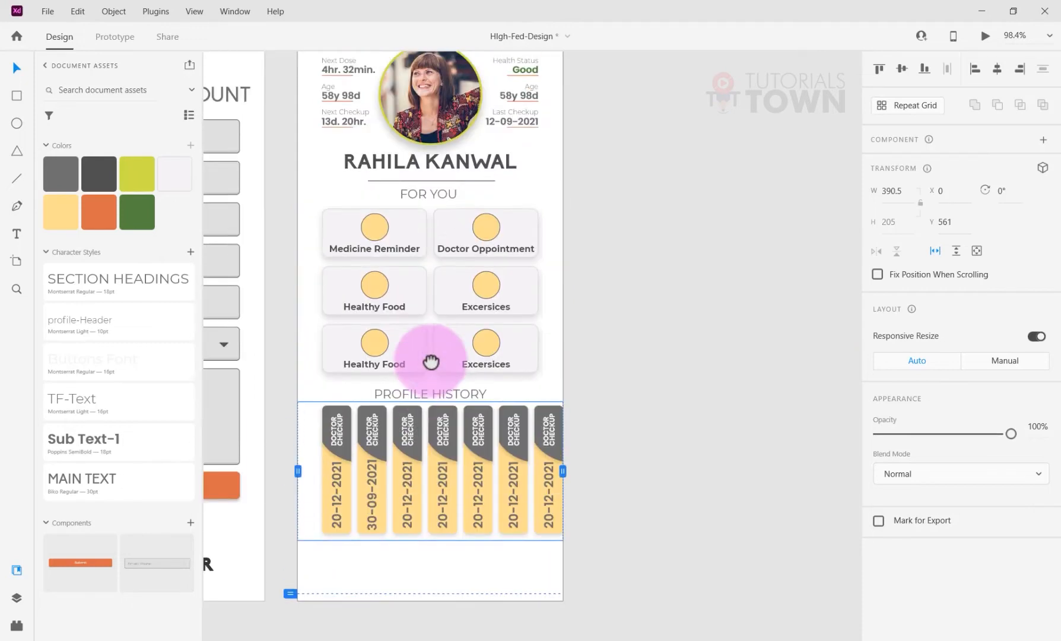
pyautogui.click(451, 295)
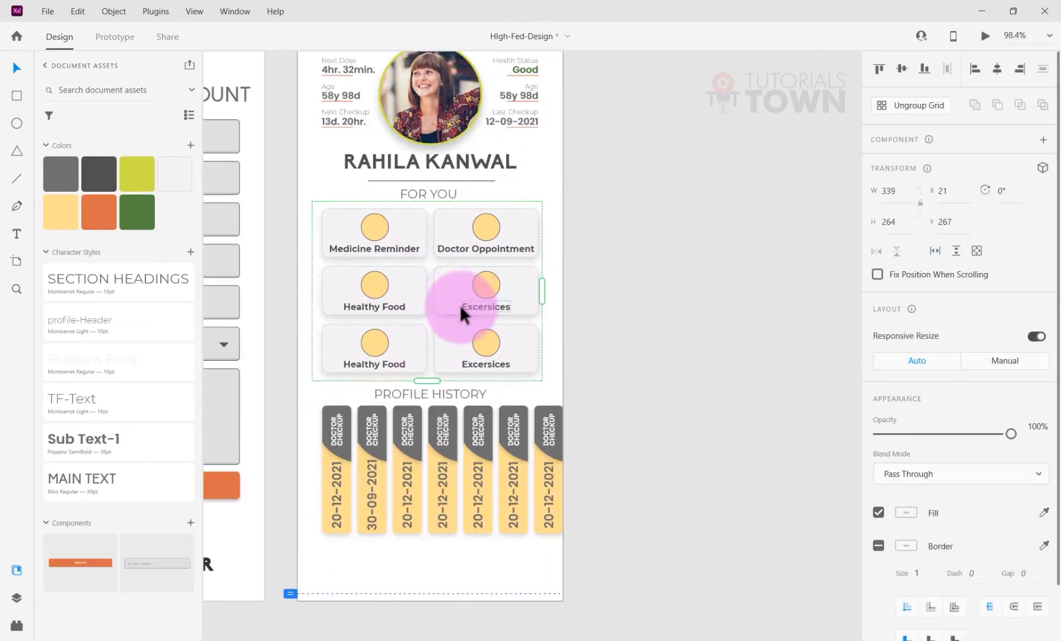
pyautogui.click(955, 252)
pyautogui.moveTo(426, 363); pyautogui.dragTo(430, 261)
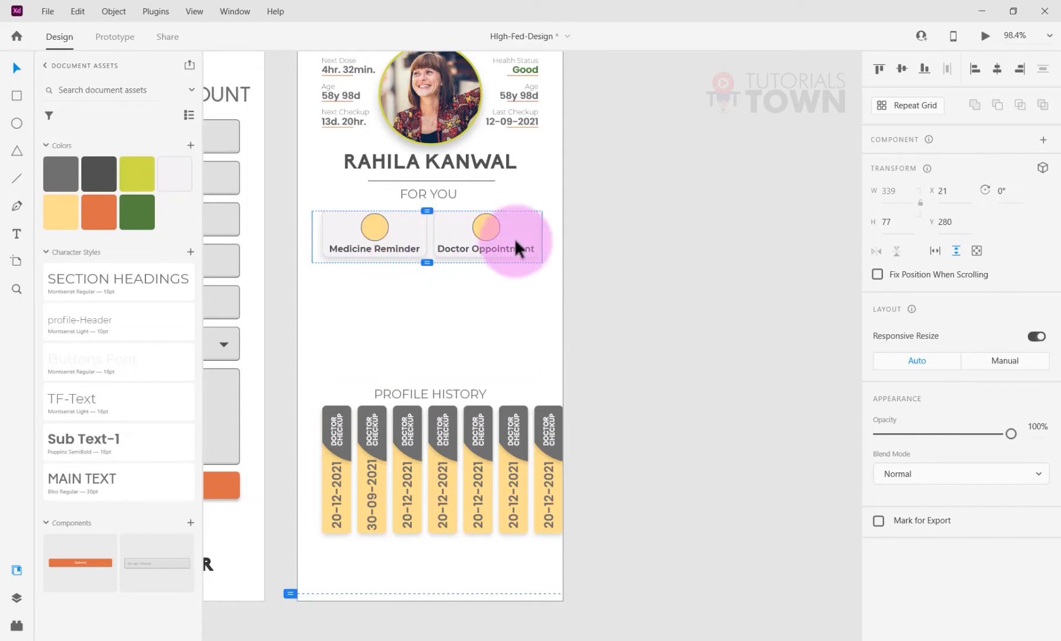
pyautogui.moveTo(426, 211); pyautogui.dragTo(423, 202)
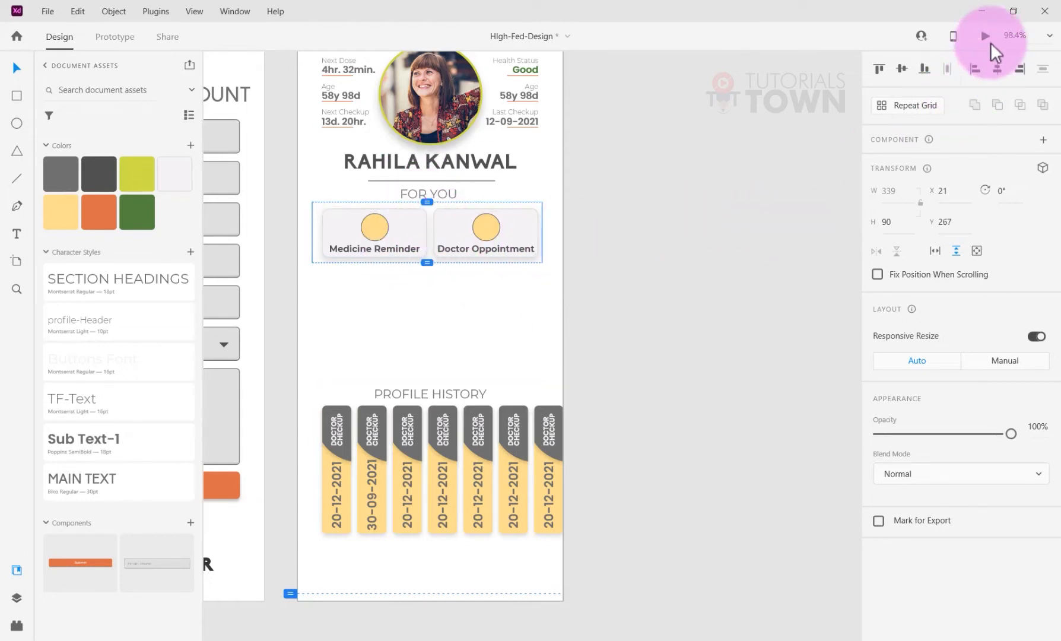
pyautogui.press('super+Down')
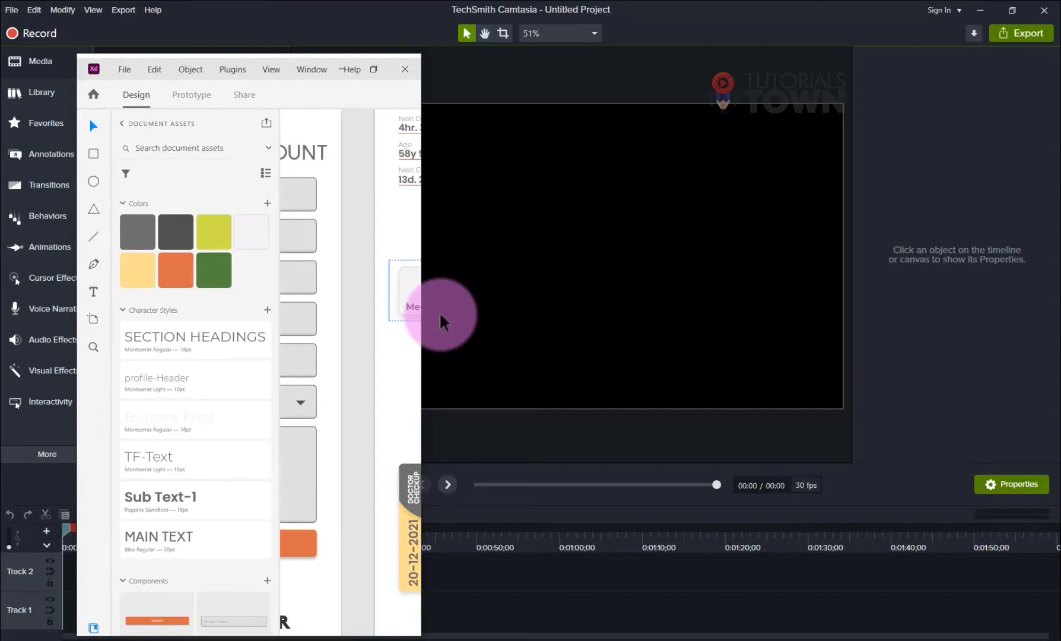
pyautogui.hotkey('ctrl', 'Return')
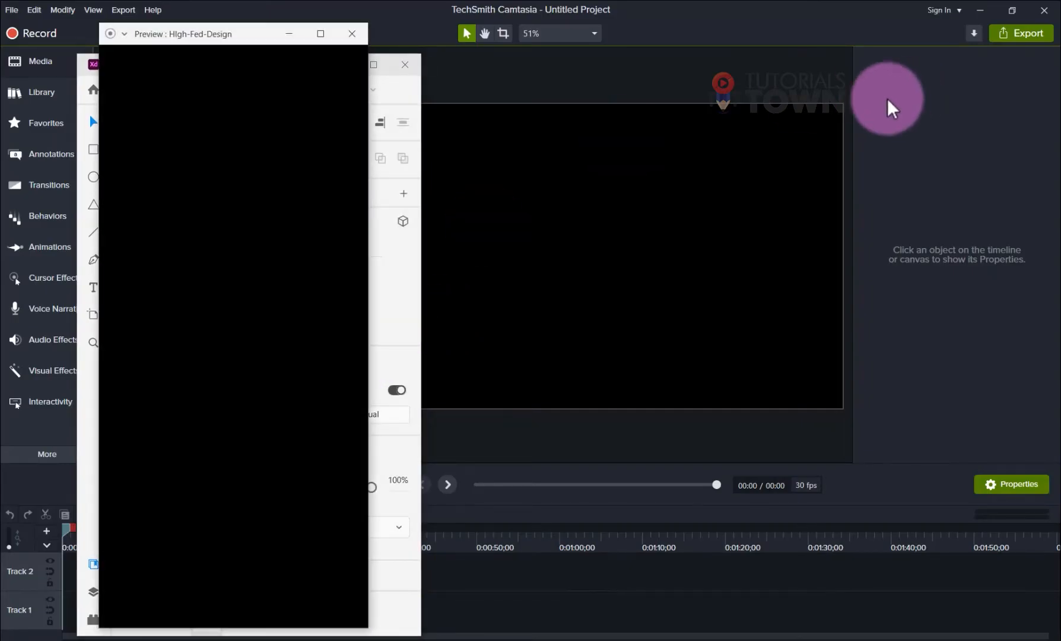
pyautogui.click(379, 65)
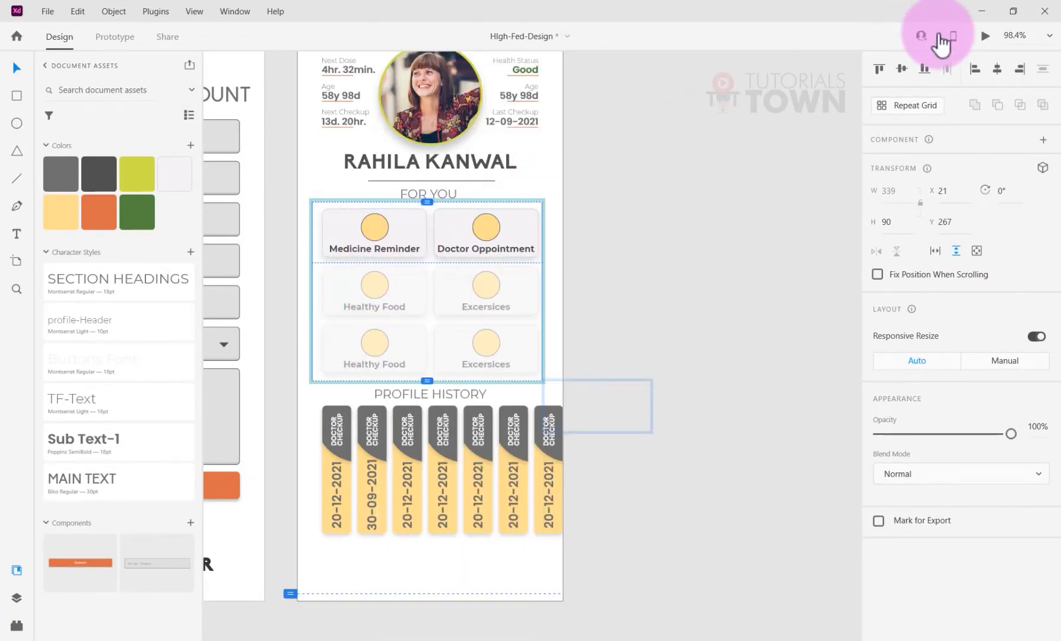
# Step: Preview the prototype and test the vertical scrolling of the For You cards
pyautogui.click(985, 37)
pyautogui.click(422, 246)
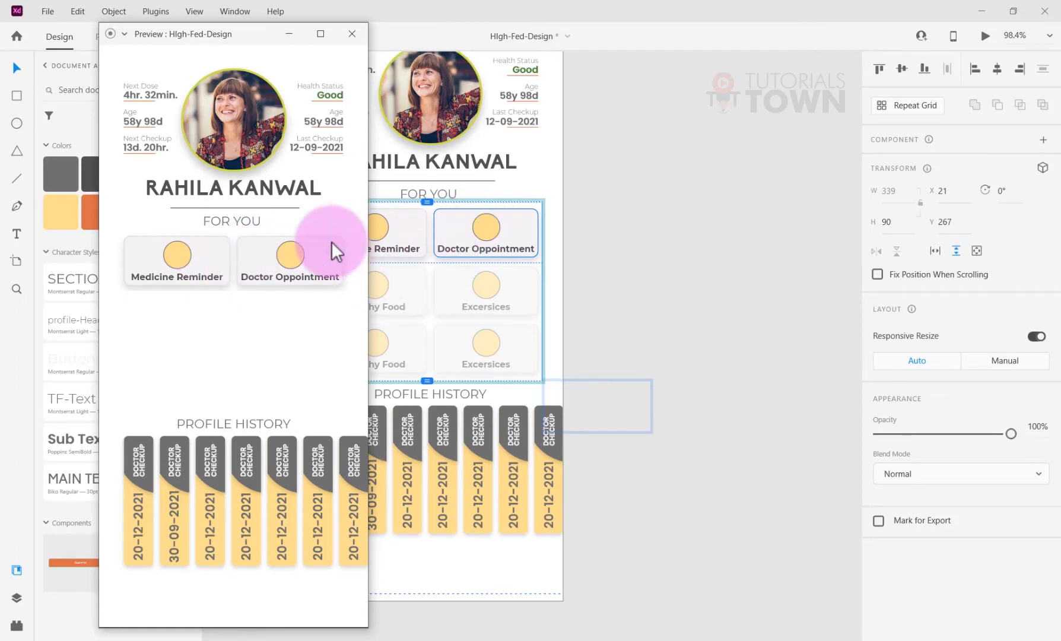
pyautogui.scroll(-2, 227, 267)
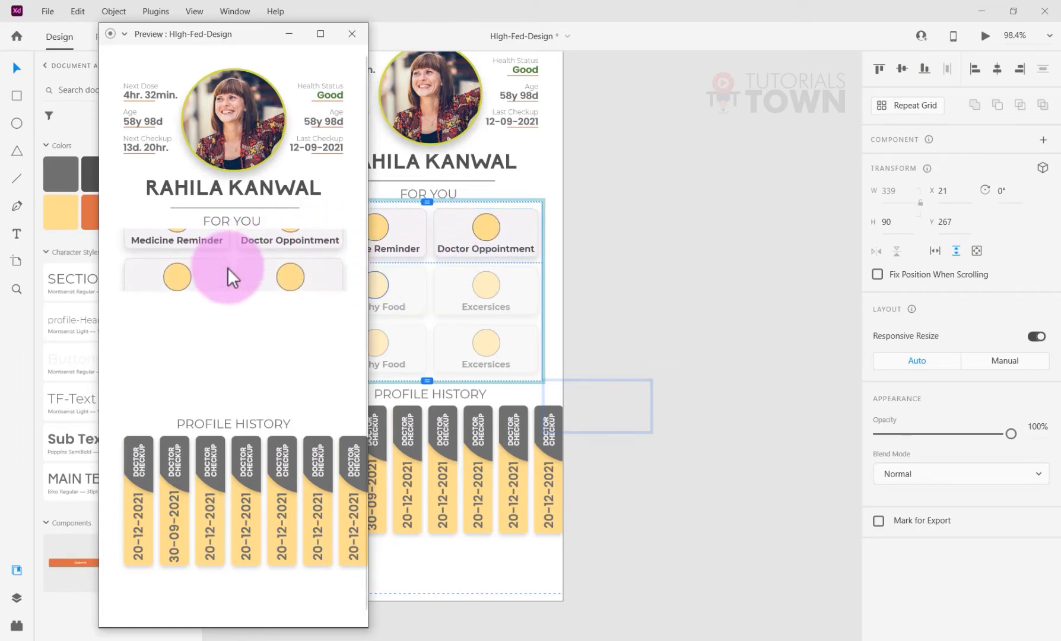
pyautogui.moveTo(217, 245)
pyautogui.mouseDown()
pyautogui.moveTo(225, 164)
pyautogui.moveTo(216, 294)
pyautogui.moveTo(214, 227)
pyautogui.moveTo(209, 258)
pyautogui.moveTo(207, 235)
pyautogui.moveTo(258, 277)
pyautogui.mouseUp()
pyautogui.click(605, 232)
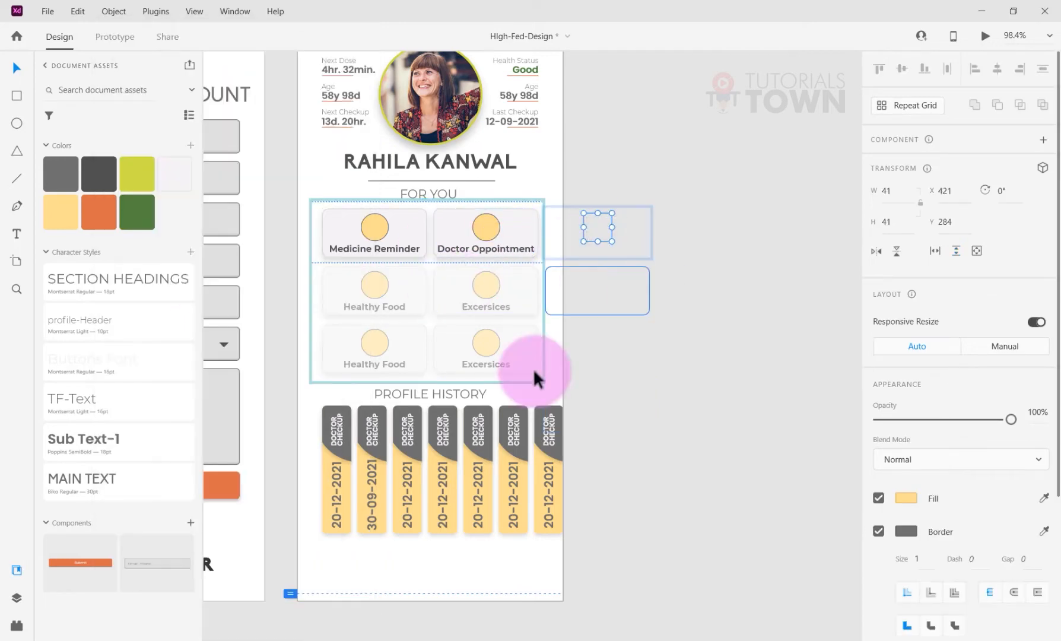
pyautogui.click(597, 294)
pyautogui.click(639, 116)
pyautogui.click(417, 295)
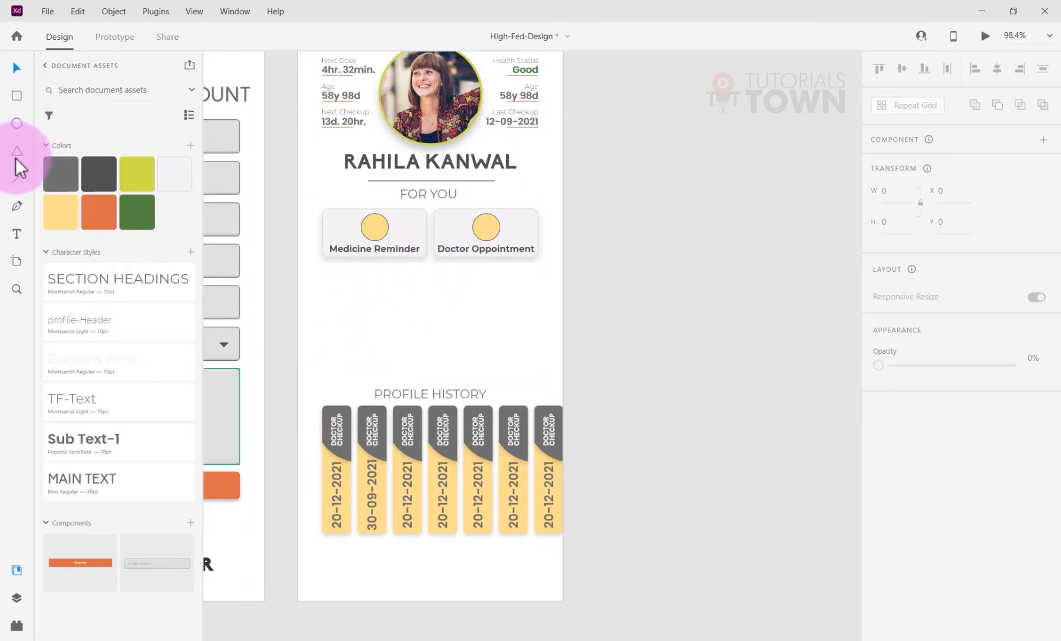
# Step: Draw a horizontal divider line about 390 wide beneath the first row of For You cards at Y 365, with border size 3
pyautogui.click(17, 178)
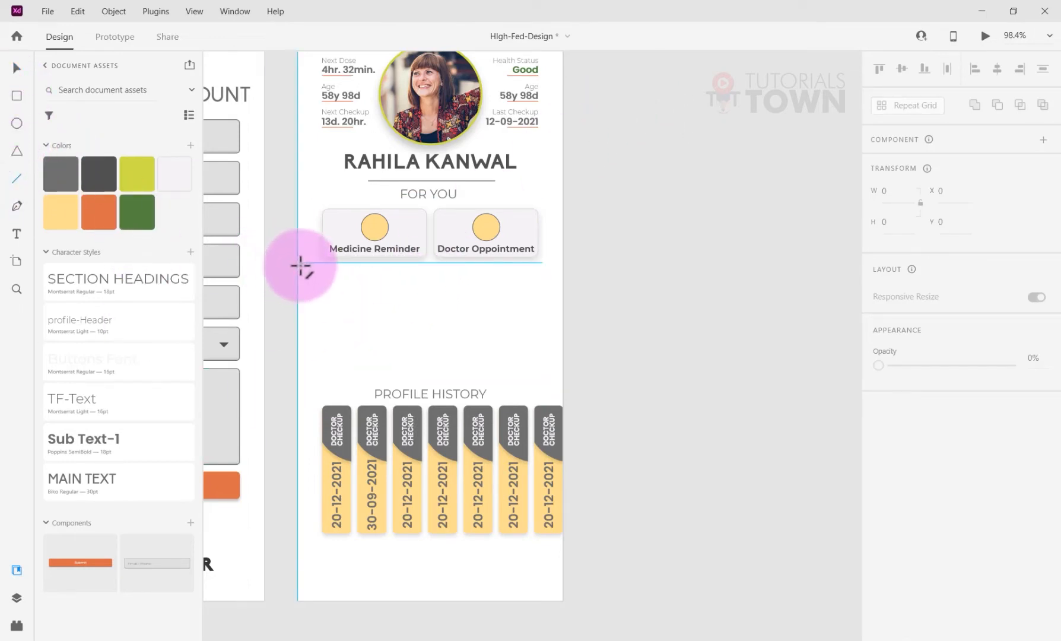
pyautogui.moveTo(300, 265); pyautogui.dragTo(562, 263)
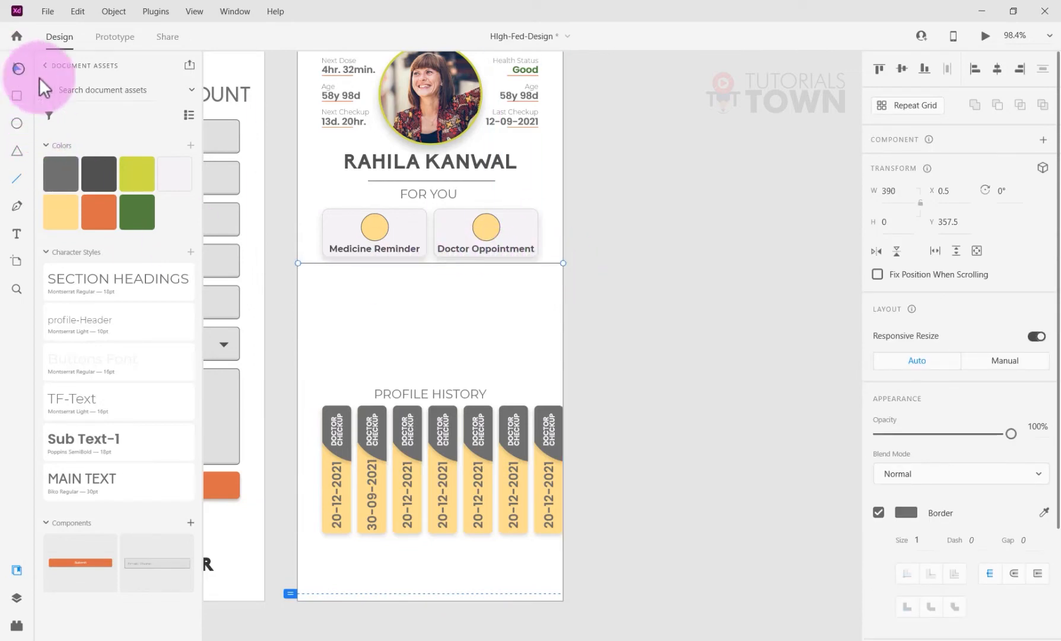
pyautogui.moveTo(491, 259); pyautogui.dragTo(491, 265)
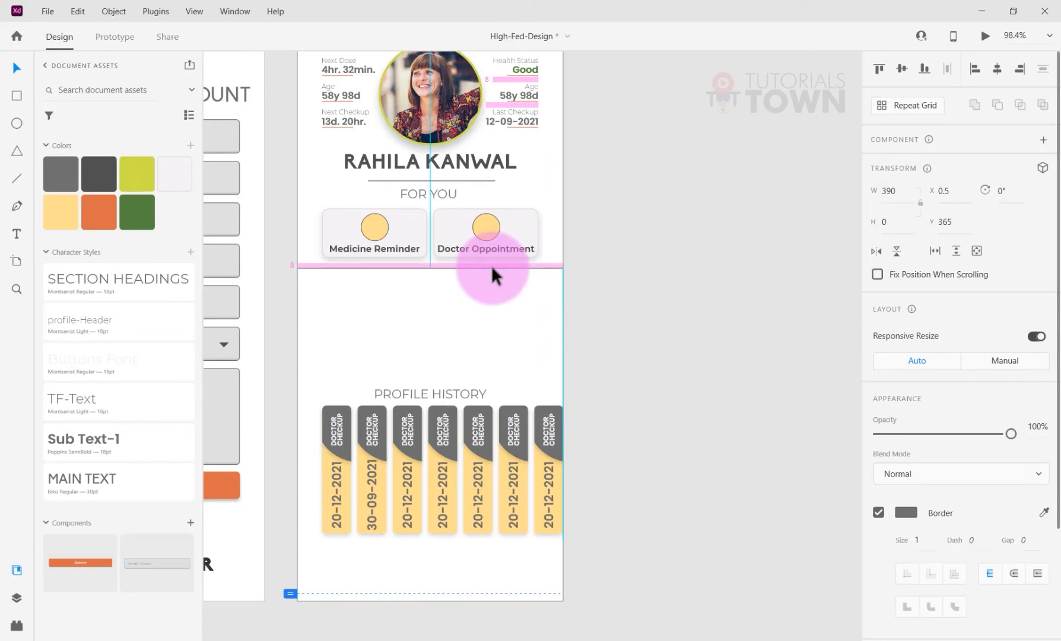
pyautogui.click(918, 540)
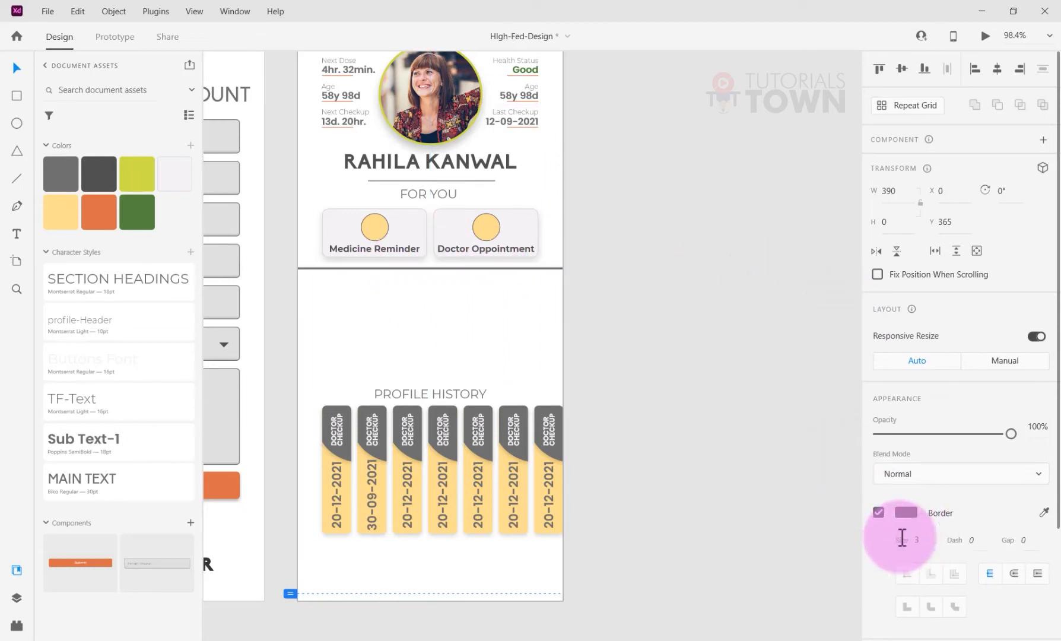
pyautogui.write('3')
# Step: Preview how the For You cards scroll above the new divider line
pyautogui.click(985, 36)
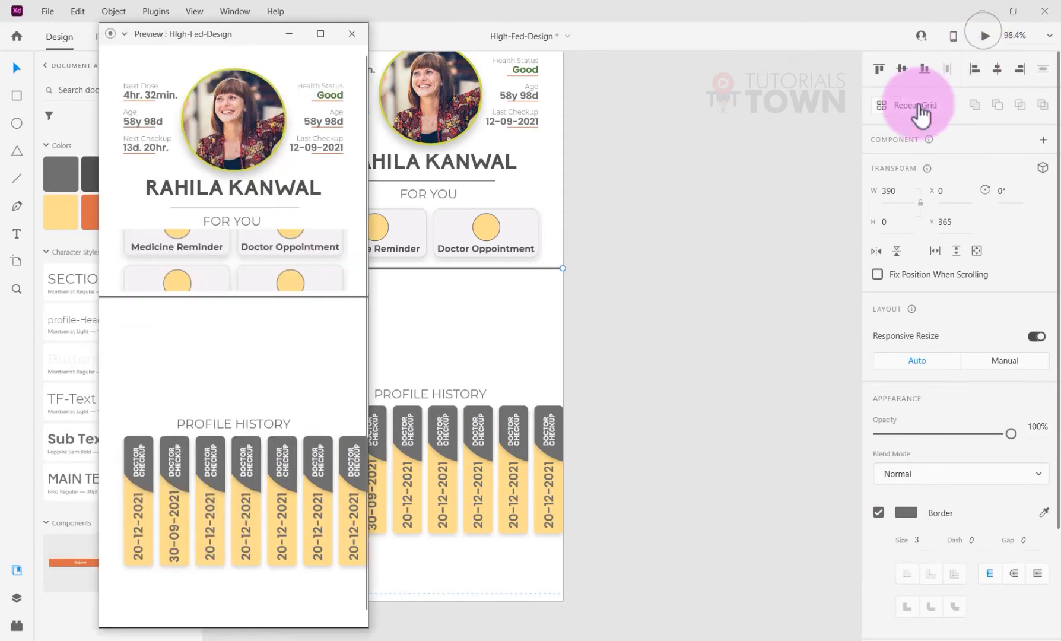
pyautogui.scroll(1, 261, 273)
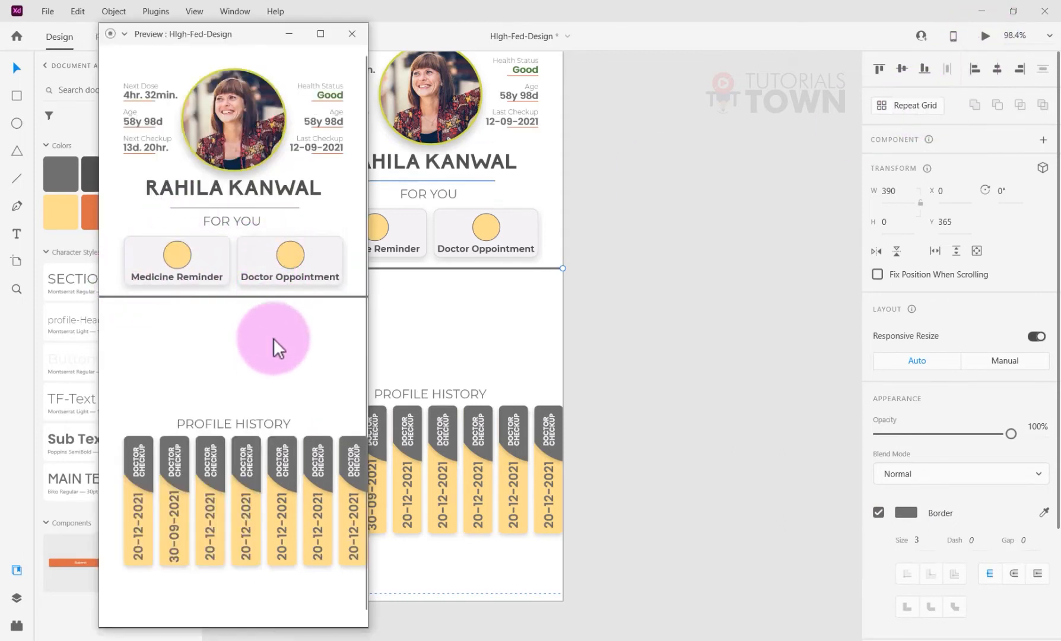
pyautogui.moveTo(273, 338)
pyautogui.mouseDown()
pyautogui.moveTo(272, 186)
pyautogui.moveTo(279, 282)
pyautogui.mouseUp()
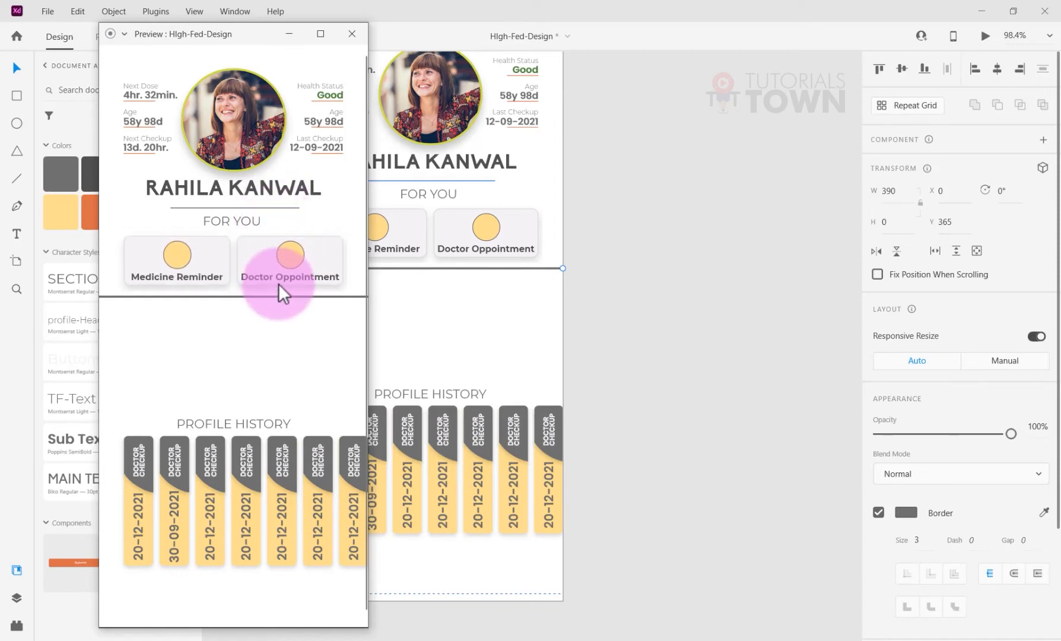
pyautogui.click(353, 32)
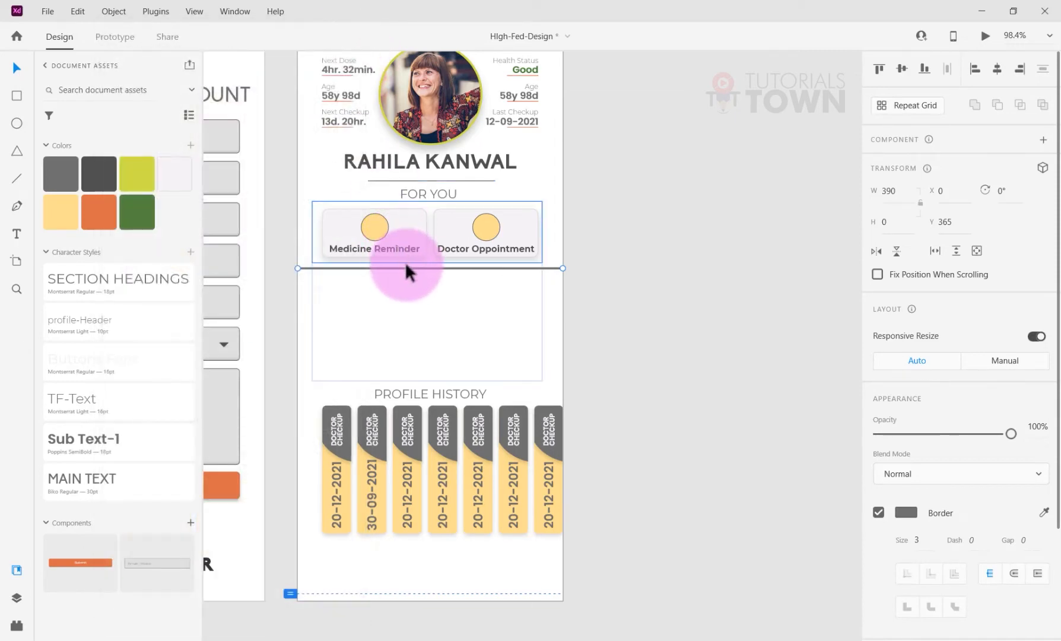
# Step: Delete the divider line and extend the For You scroll viewport to a height of 264 to cover all three card rows
pyautogui.click(406, 265)
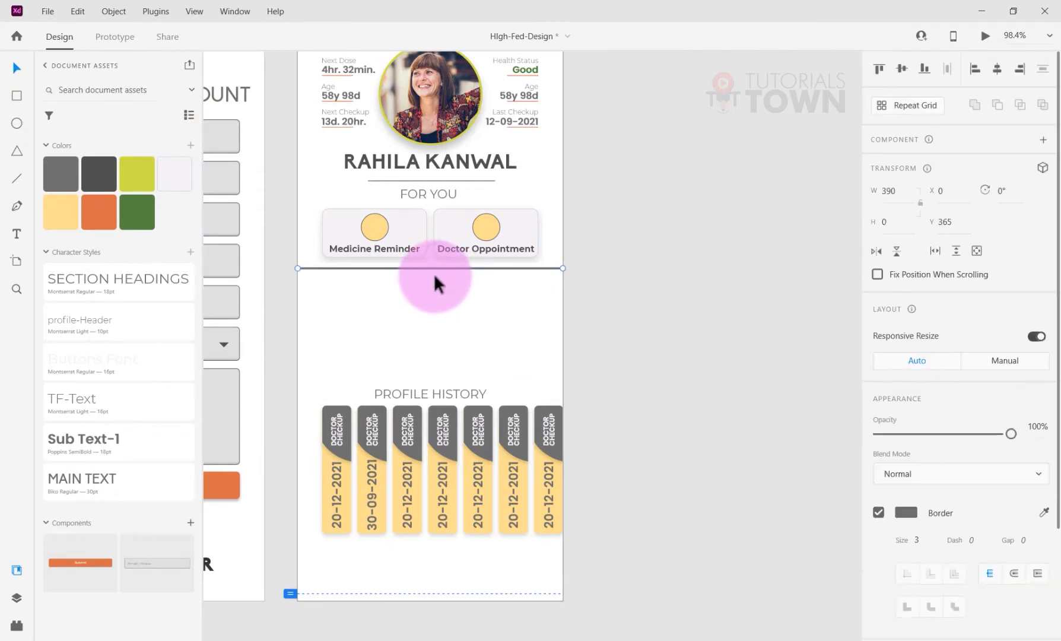
pyautogui.click(438, 256)
pyautogui.moveTo(424, 266); pyautogui.dragTo(423, 380)
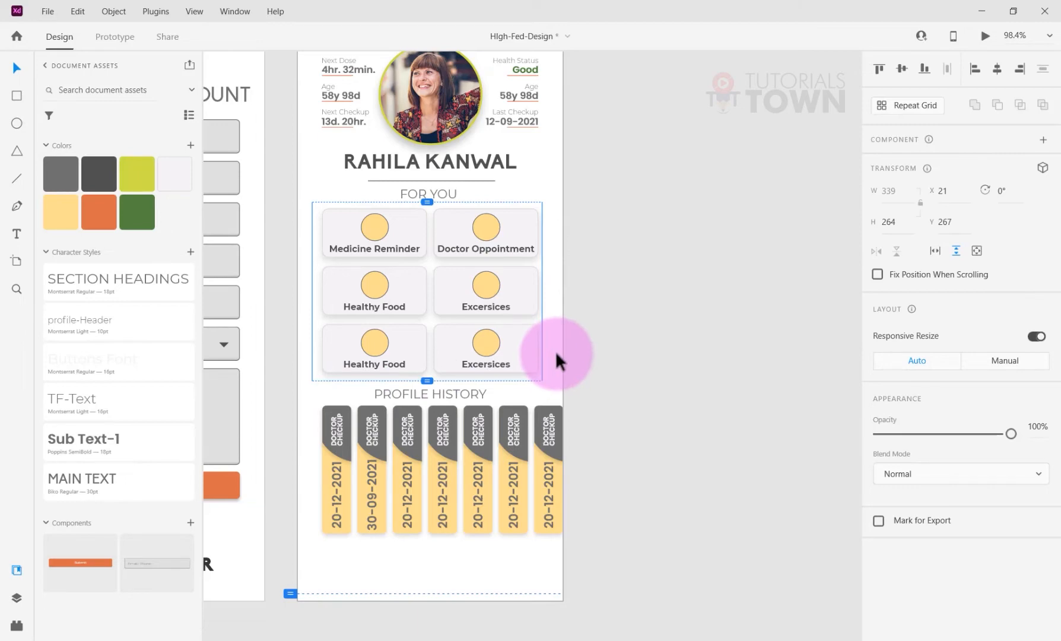
pyautogui.click(574, 354)
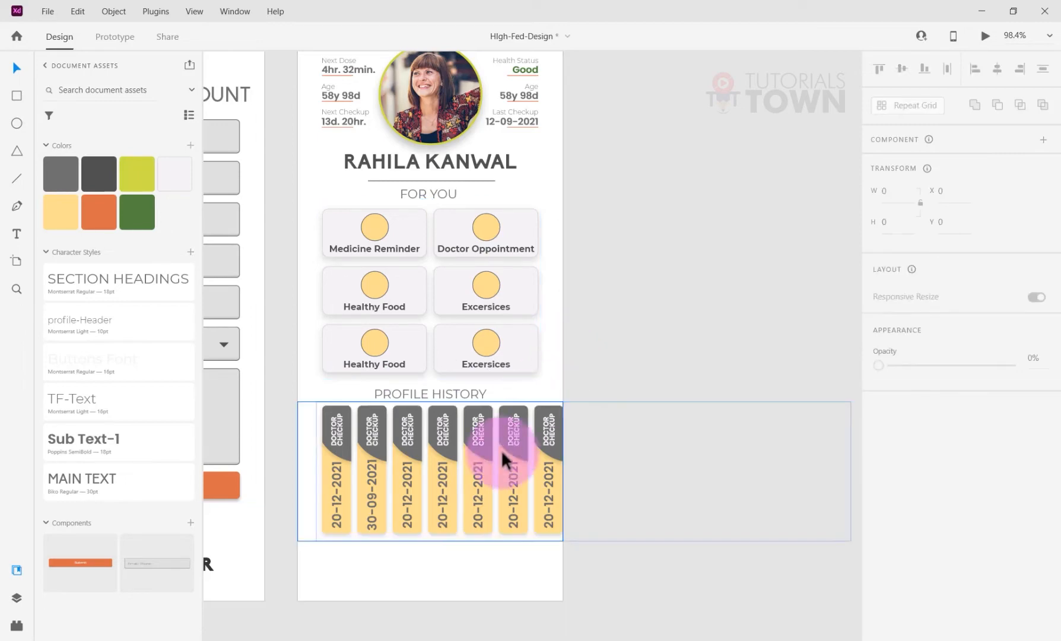
pyautogui.scroll(-5, 501, 450)
pyautogui.click(17, 262)
pyautogui.click(415, 300)
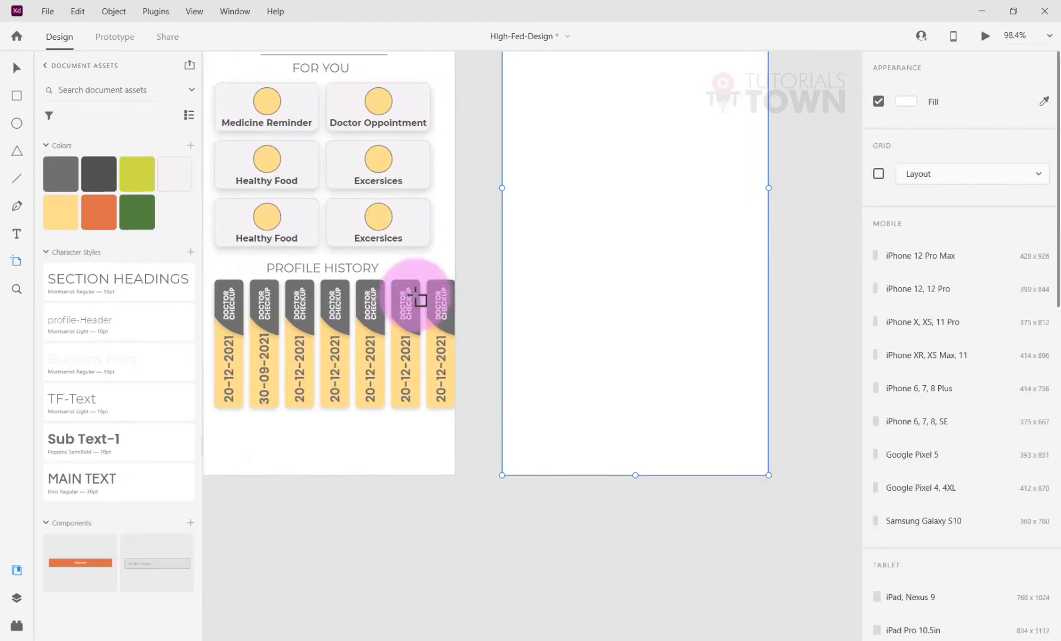
pyautogui.hotkey('ctrl', 'z')
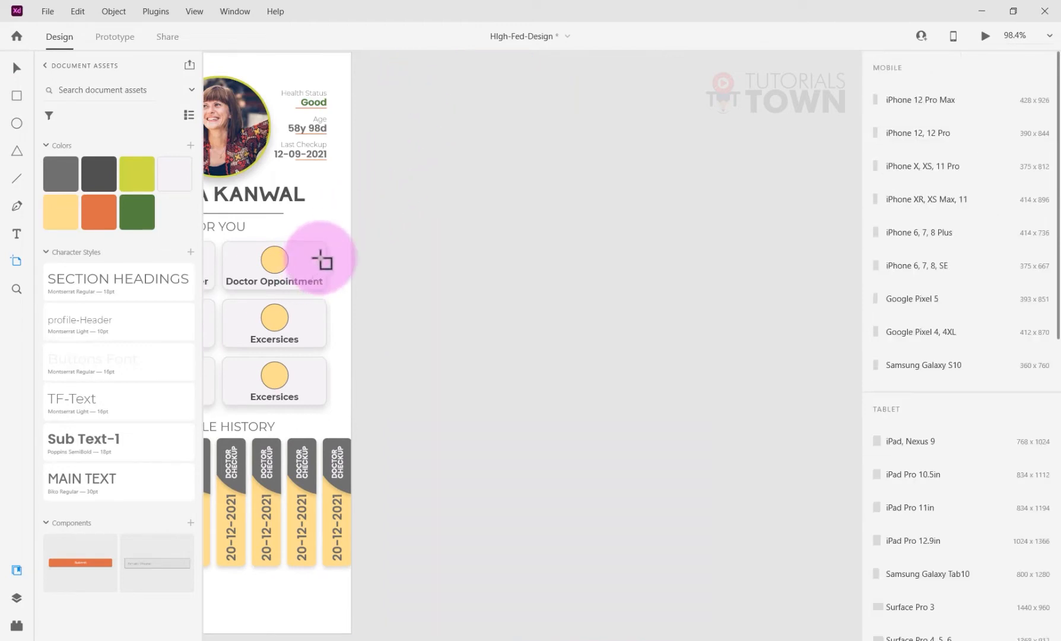
# Step: Extend the Sign Up – 2 artboard downward to a height of about 1296
pyautogui.scroll(-5, 339, 249)
pyautogui.moveTo(339, 249); pyautogui.dragTo(488, 193)
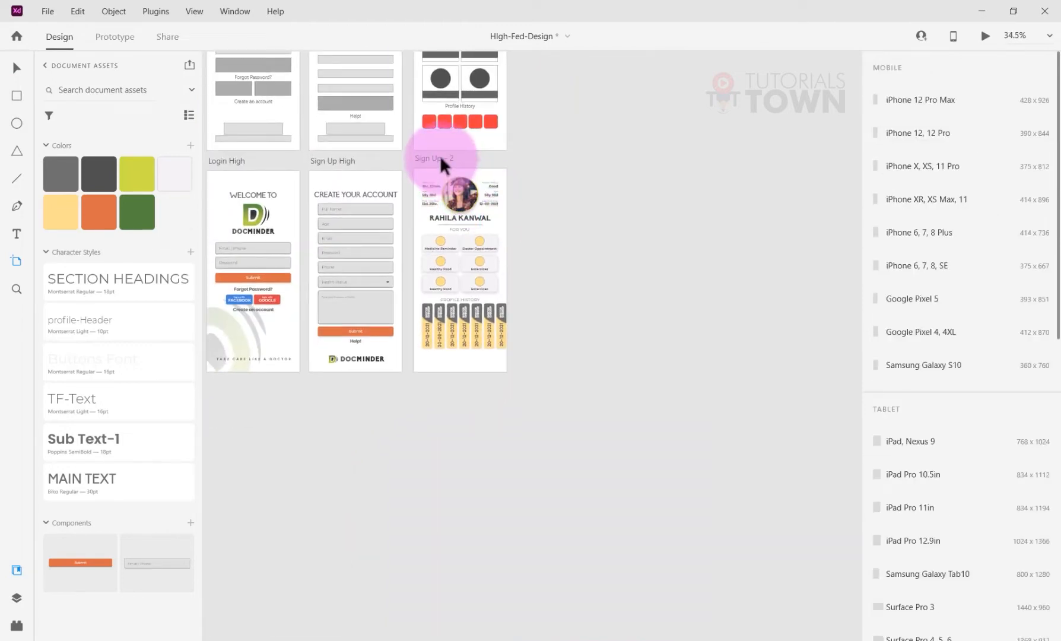
pyautogui.click(441, 159)
pyautogui.moveTo(460, 373); pyautogui.dragTo(460, 478)
pyautogui.click(16, 68)
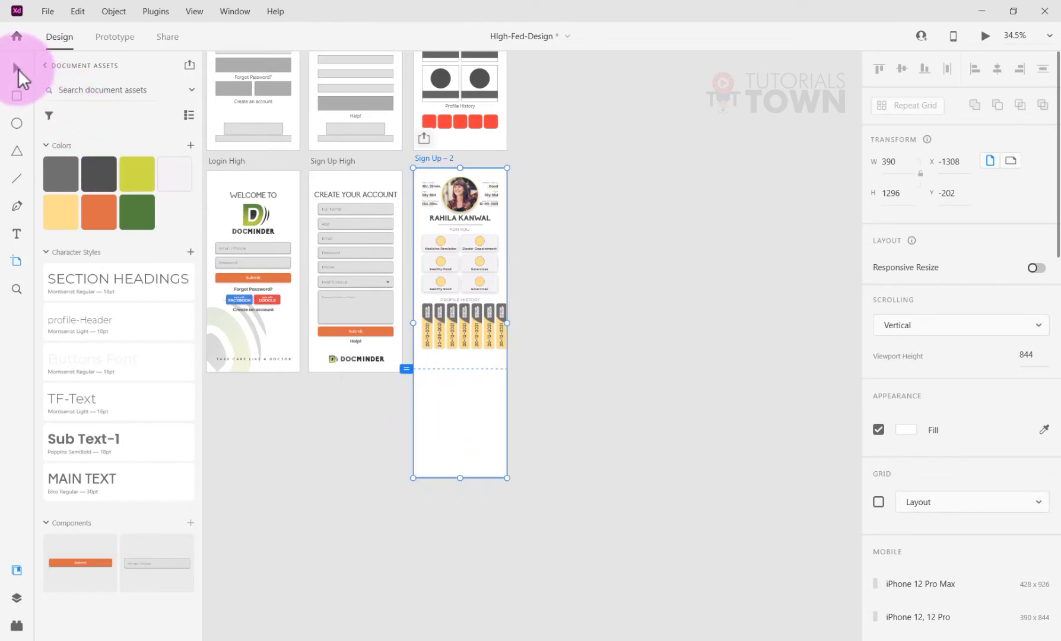
# Step: Duplicate the PROFILE HISTORY heading below the date cards and change the copy's text to "YOUR LOCATION"
pyautogui.click(450, 174)
pyautogui.scroll(5, 463, 346)
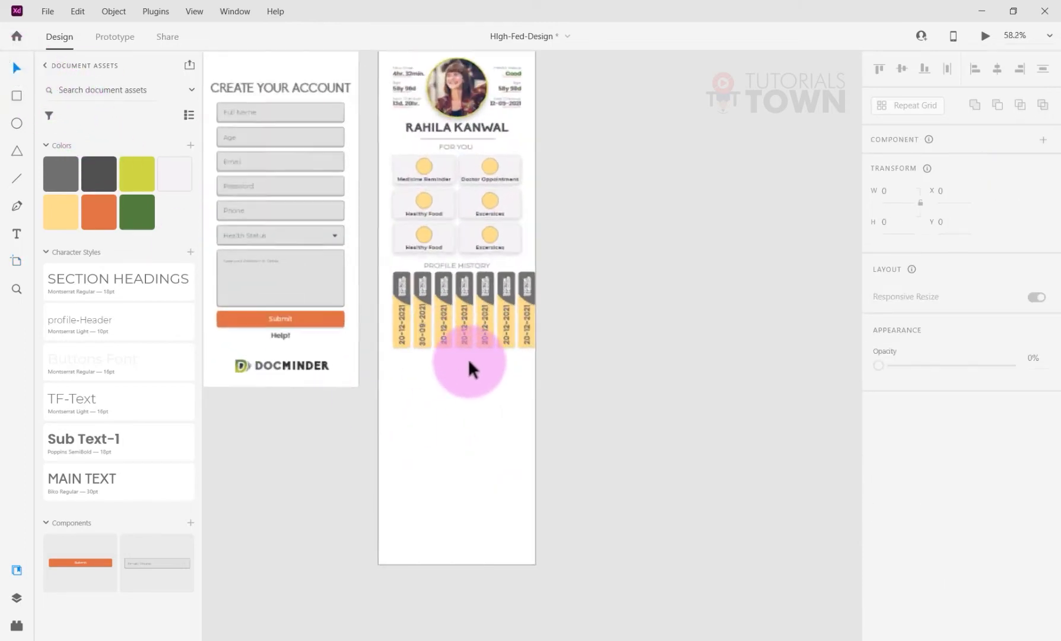
pyautogui.click(463, 166)
pyautogui.scroll(1, 486, 185)
pyautogui.moveTo(451, 165); pyautogui.dragTo(445, 318)
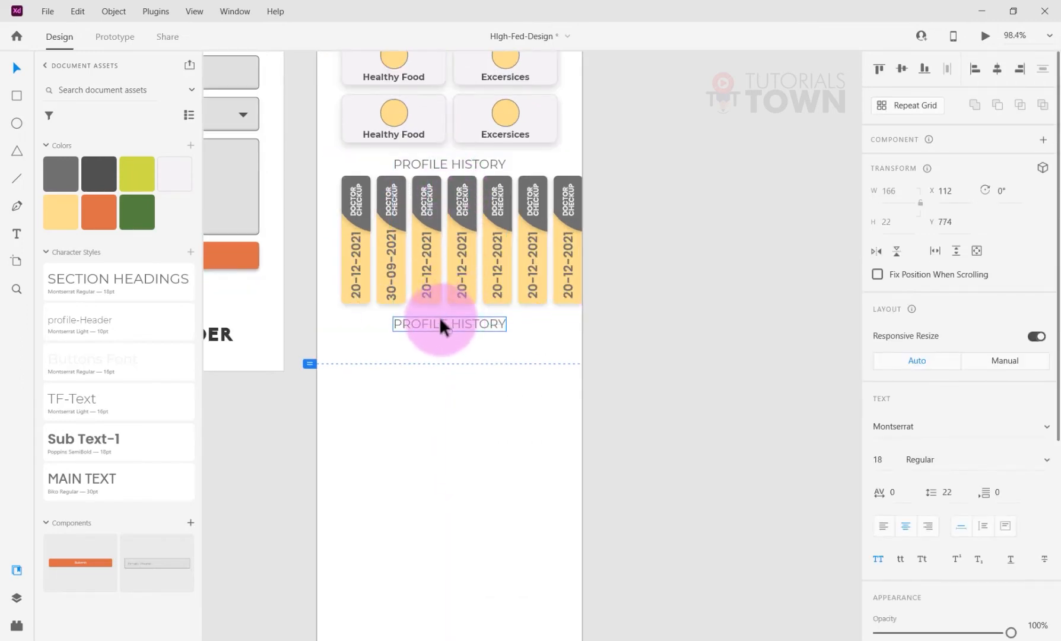
pyautogui.doubleClick(440, 324)
pyautogui.write('UR LOCATION')
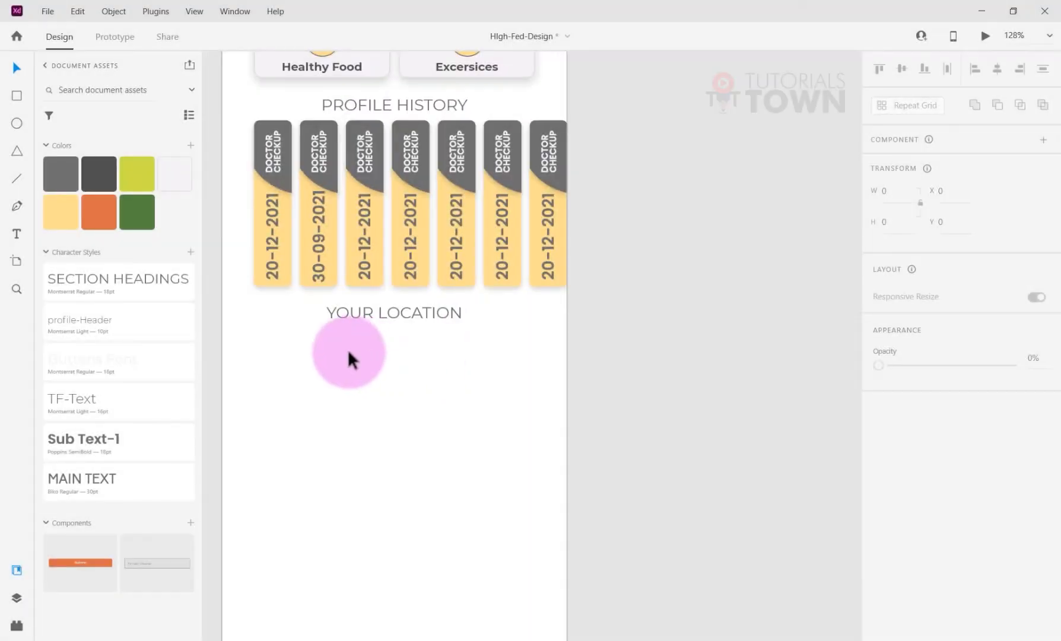
pyautogui.scroll(2, 410, 313)
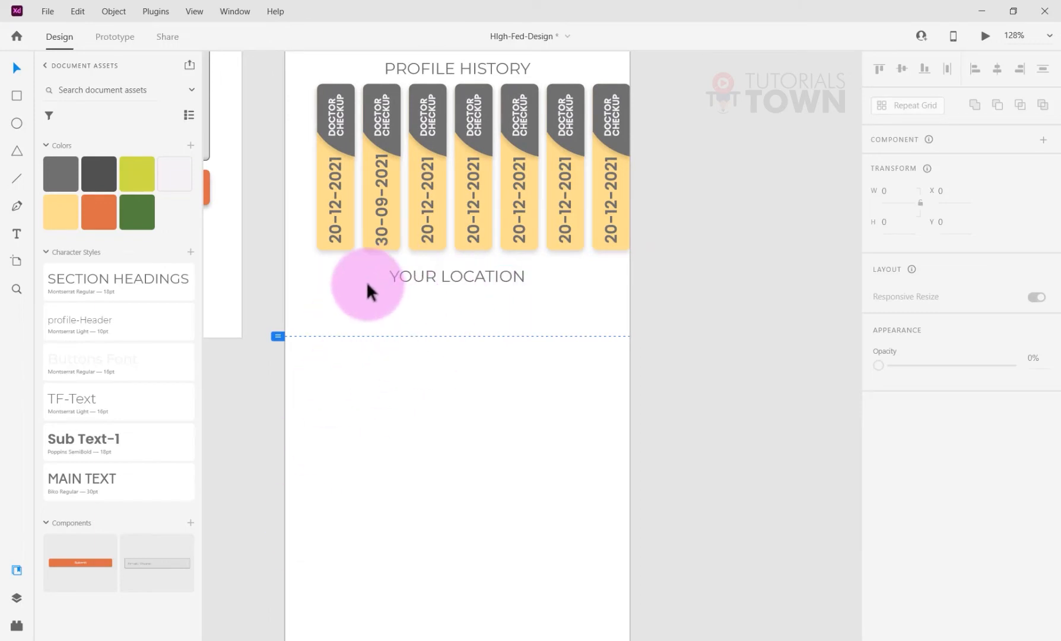
# Step: Switch to the browser and bring the "Google Maps 101" satellite picture from the image results onto the profile artboard
pyautogui.click(17, 97)
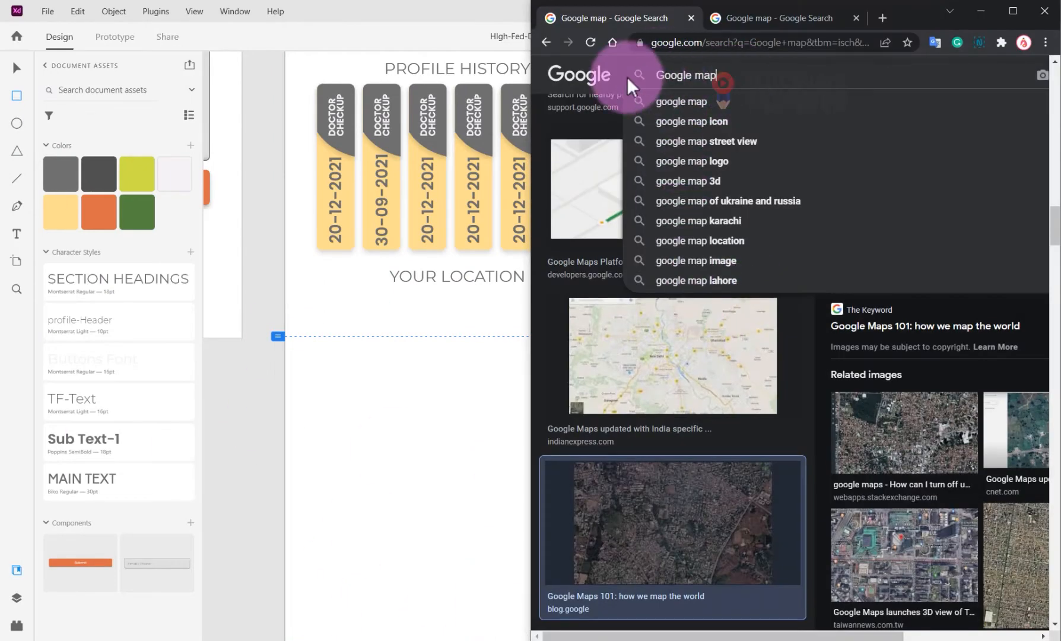
pyautogui.click(749, 530)
pyautogui.scroll(-3, 727, 502)
pyautogui.scroll(2, 640, 327)
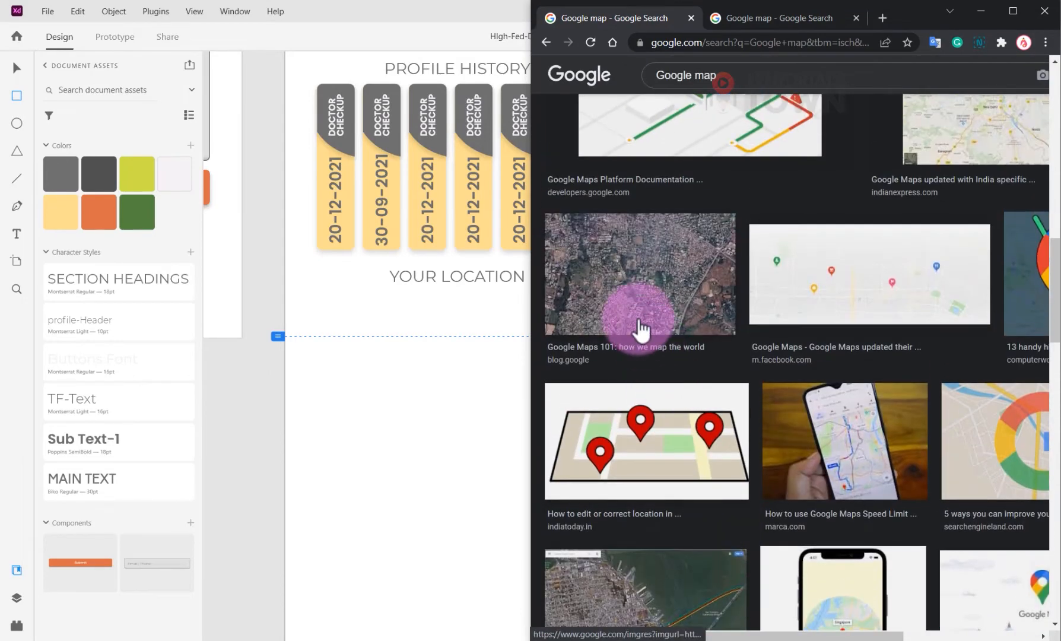
pyautogui.click(620, 335)
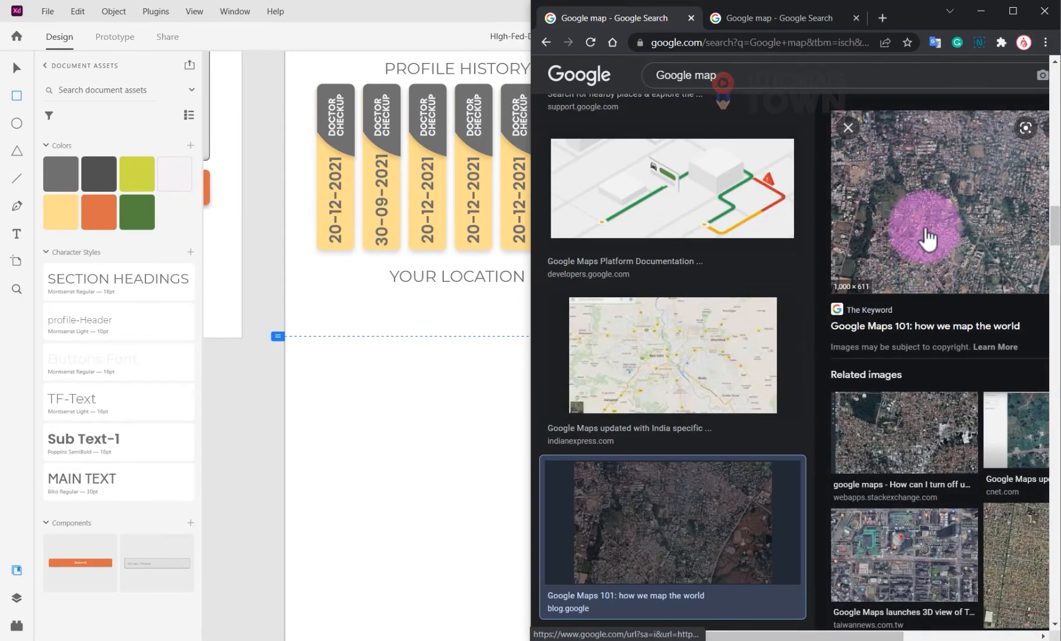
pyautogui.moveTo(933, 221); pyautogui.dragTo(380, 509)
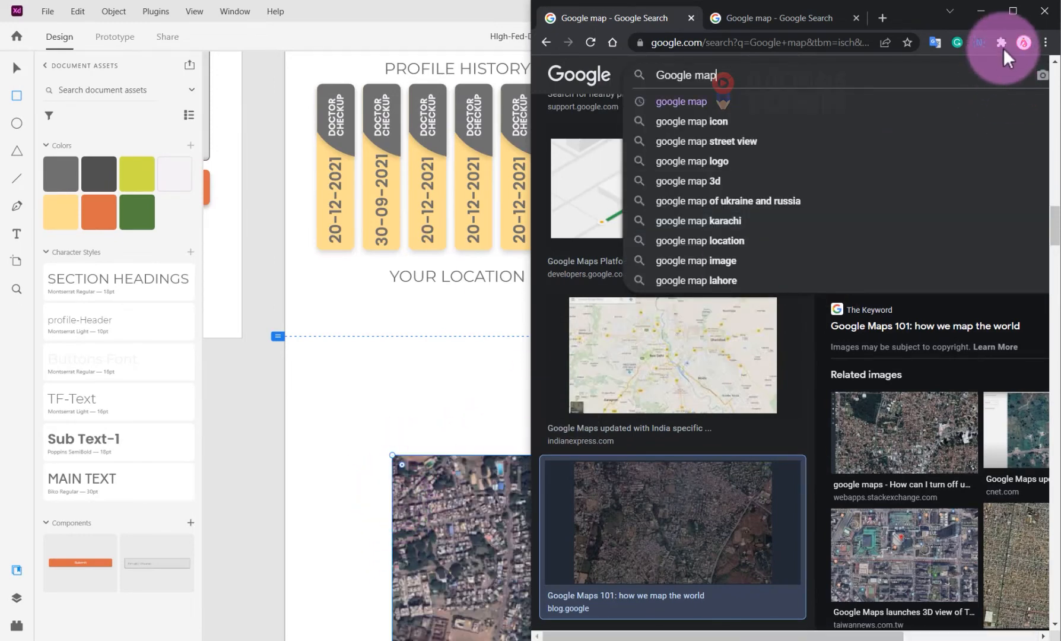
# Step: Return to Adobe XD and move the satellite map image to X -260, Y 685 over the artboard's lower part
pyautogui.click(981, 12)
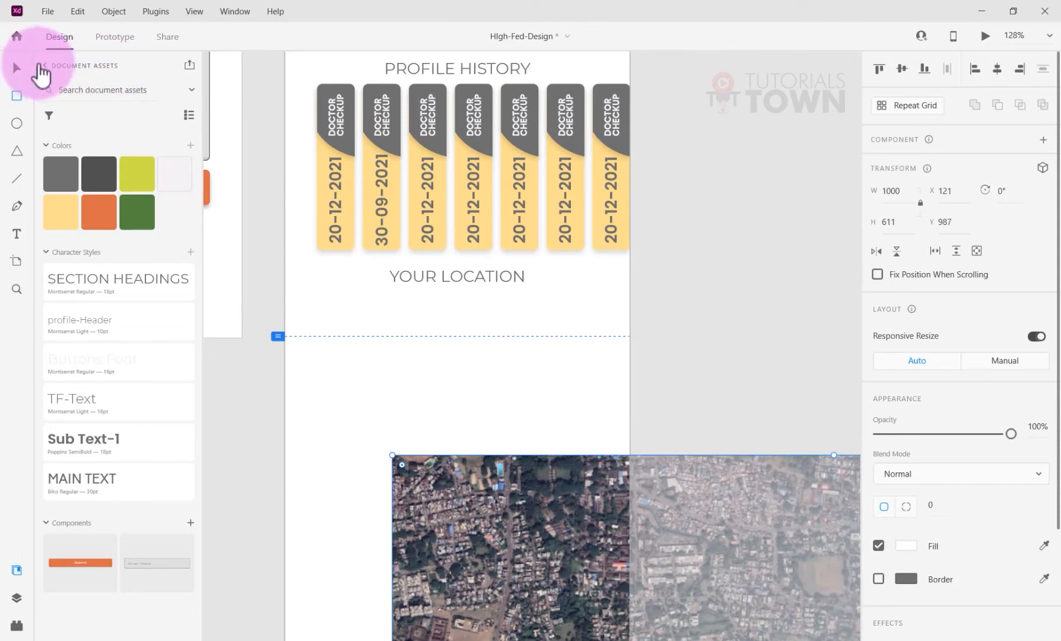
pyautogui.scroll(-4, 493, 488)
pyautogui.moveTo(582, 560); pyautogui.dragTo(443, 398)
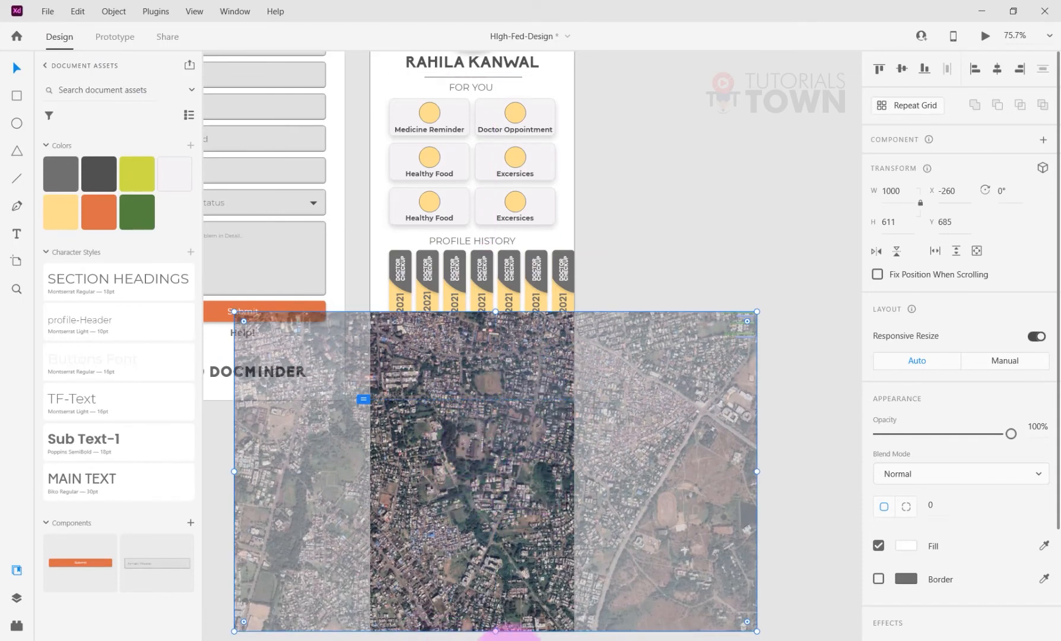
# Step: Search for "google map" in the browser and examine how the live Google Maps view pans, then return to Adobe XD
pyautogui.moveTo(512, 639)
pyautogui.click(534, 608)
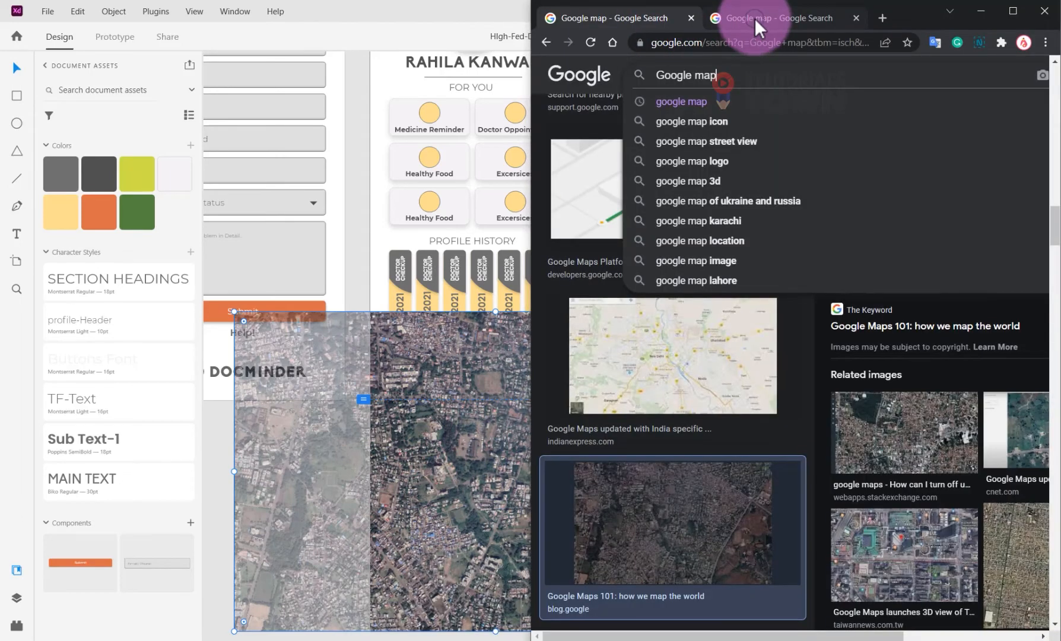
pyautogui.click(755, 18)
pyautogui.click(655, 45)
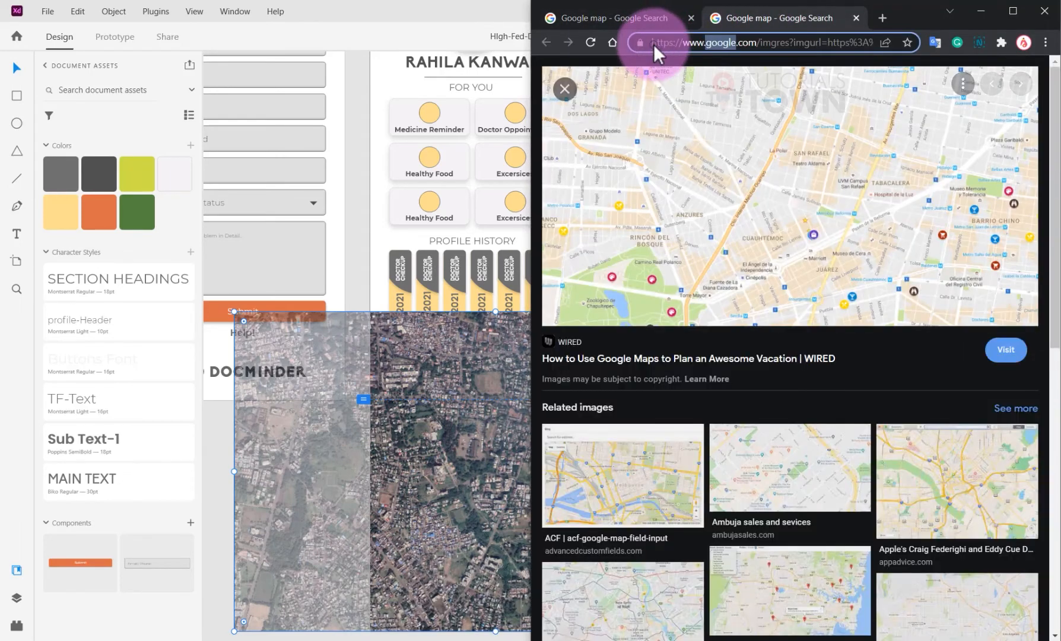
pyautogui.write('google m')
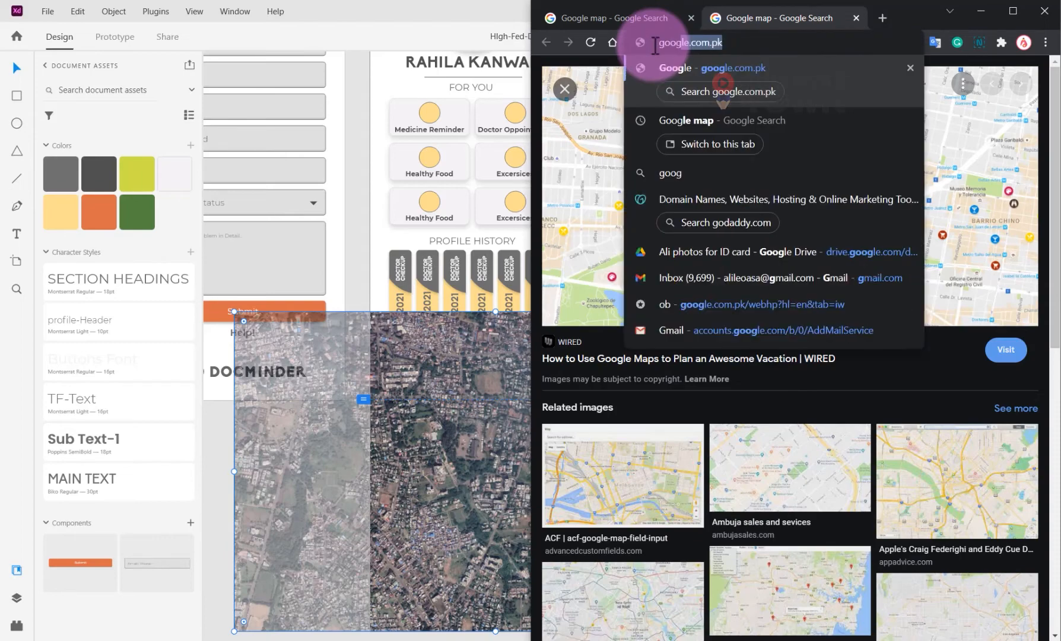
pyautogui.write('ap')
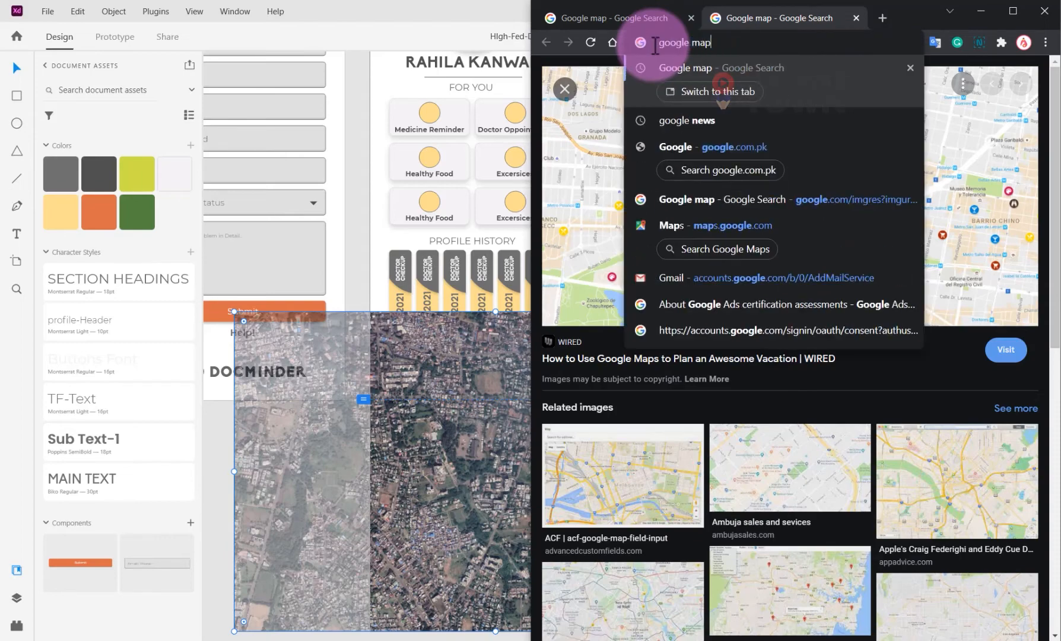
pyautogui.press('Return')
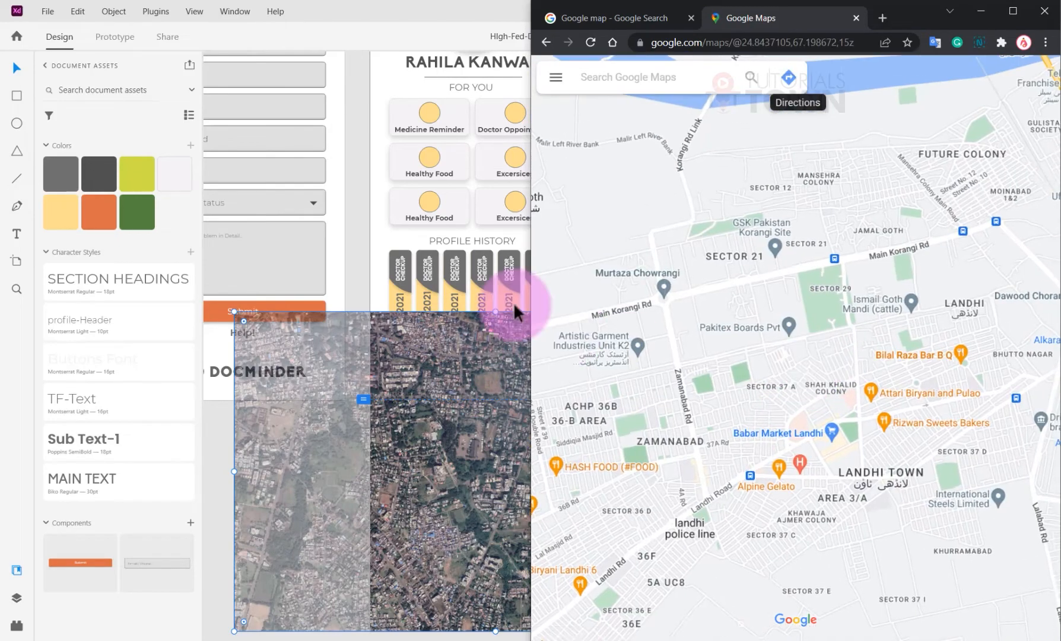
pyautogui.click(340, 224)
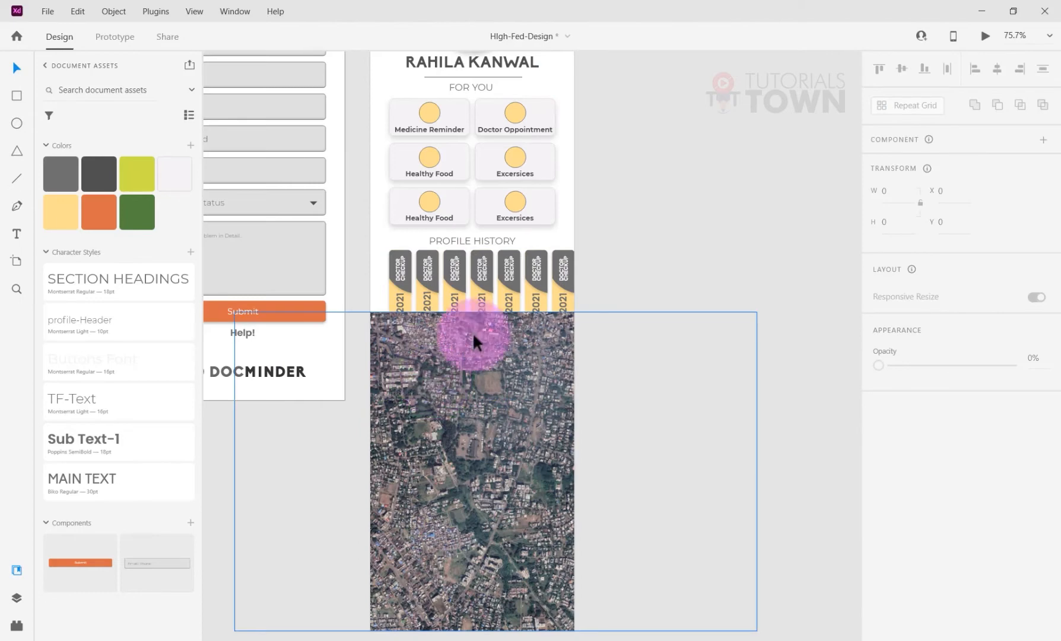
# Step: Make the satellite image a horizontal and vertical scroll group with a 390 by 151 viewport at Y 802, beneath YOUR LOCATION
pyautogui.click(493, 401)
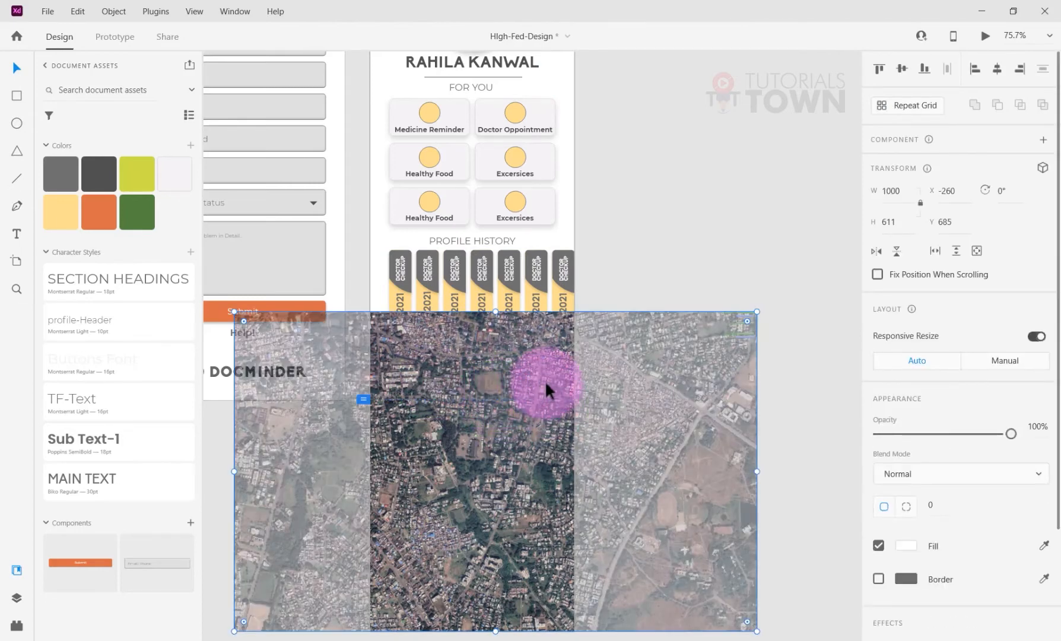
pyautogui.click(976, 252)
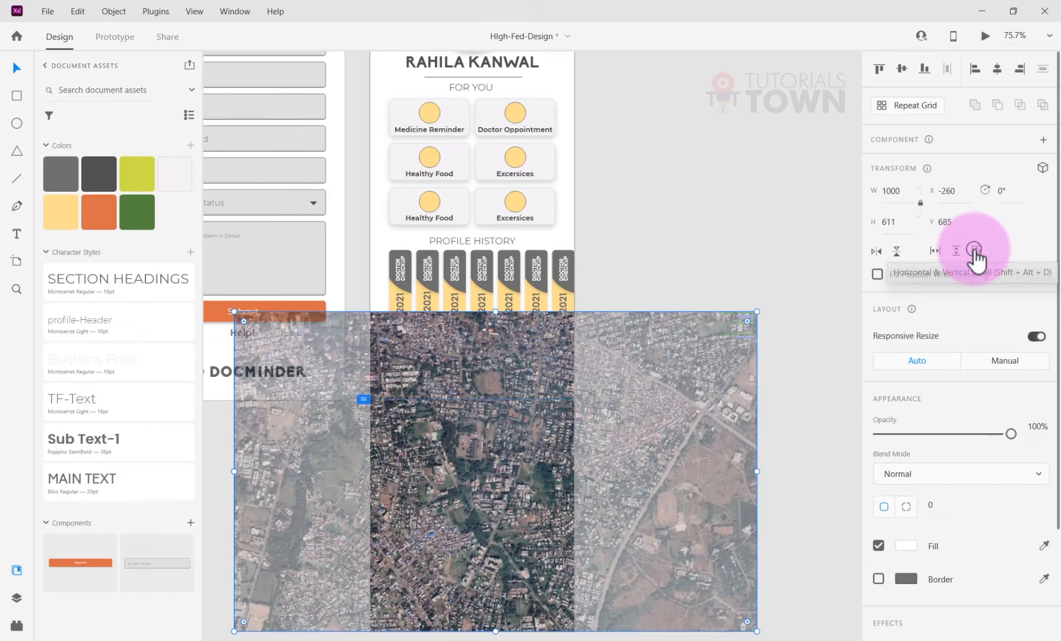
pyautogui.moveTo(472, 311); pyautogui.dragTo(474, 371)
pyautogui.moveTo(472, 630); pyautogui.dragTo(479, 451)
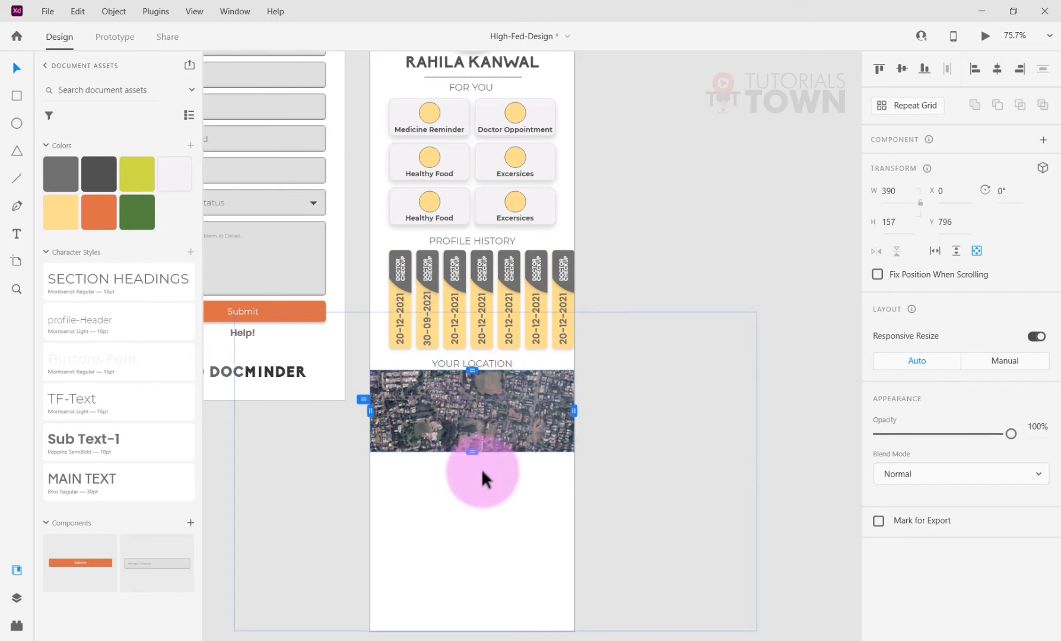
pyautogui.moveTo(472, 370)
pyautogui.mouseDown()
pyautogui.moveTo(473, 381)
pyautogui.moveTo(475, 372)
pyautogui.mouseUp()
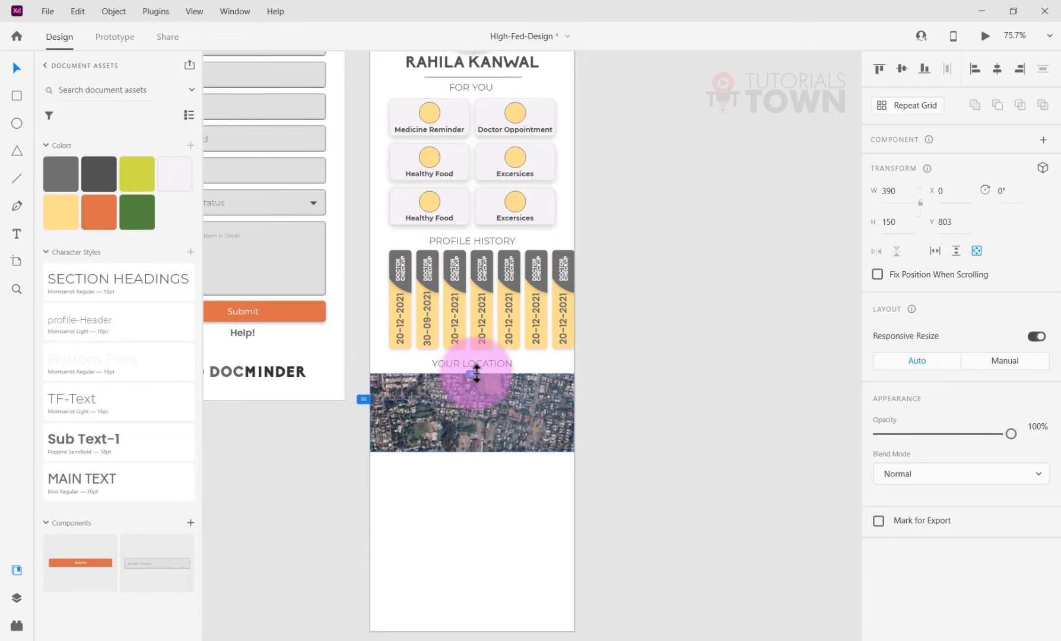
pyautogui.moveTo(478, 373); pyautogui.dragTo(473, 373)
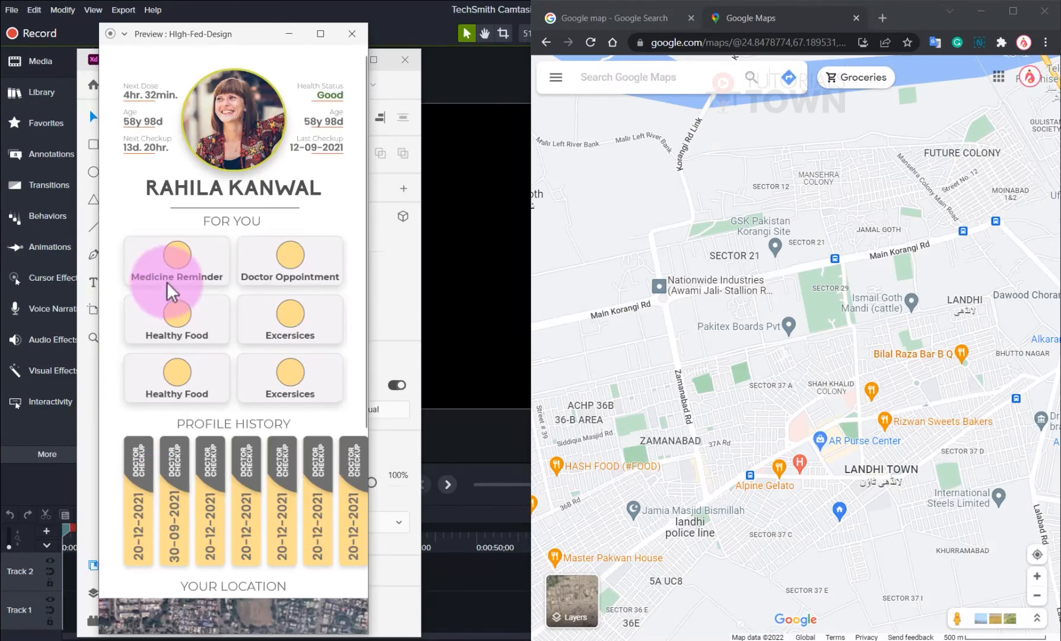
pyautogui.click(352, 33)
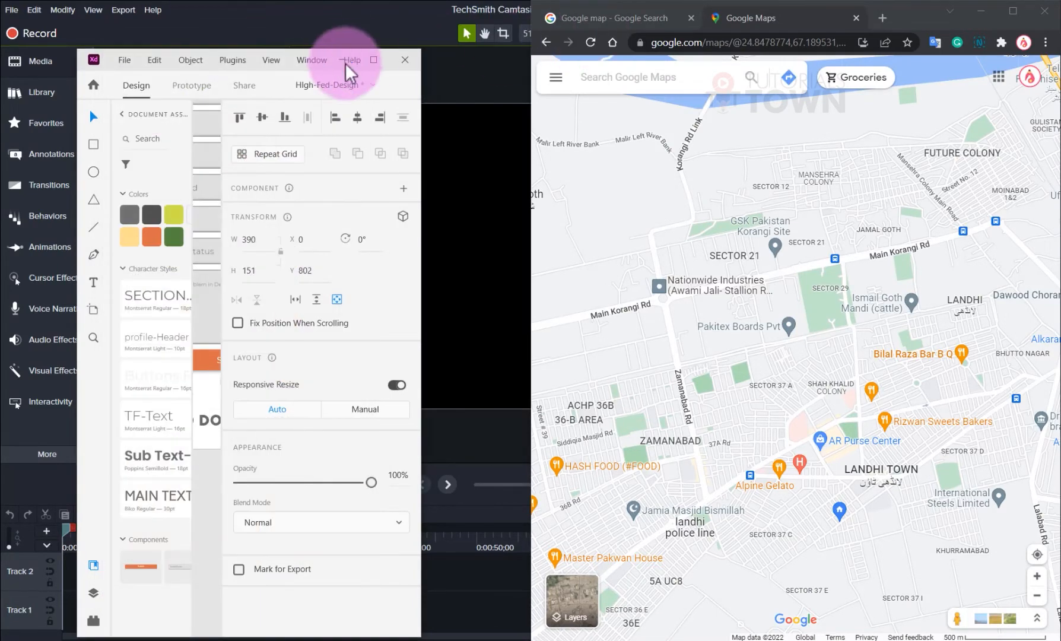
pyautogui.click(373, 59)
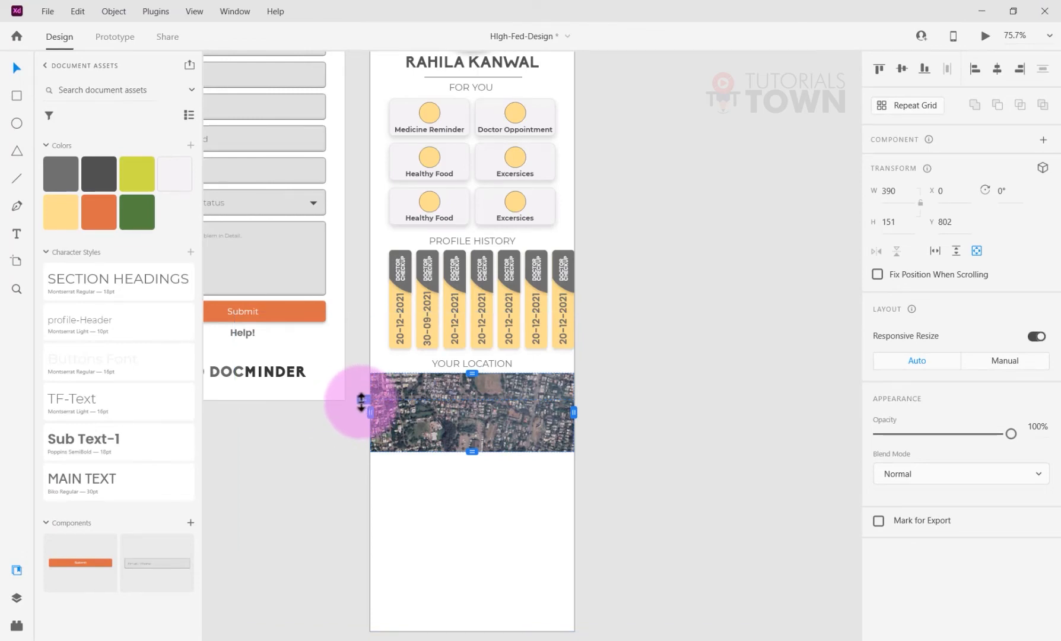
# Step: Try lowering the artboard's scrolling viewport boundary below the map, preview the profile screen, and move the boundary back up across the map
pyautogui.moveTo(361, 402); pyautogui.dragTo(362, 496)
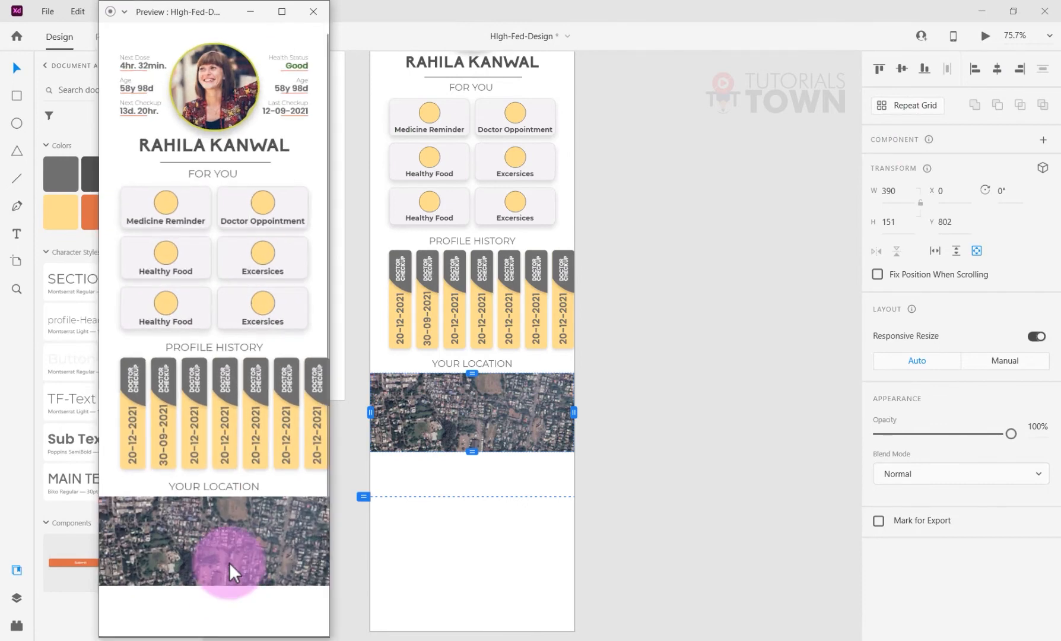
pyautogui.click(229, 562)
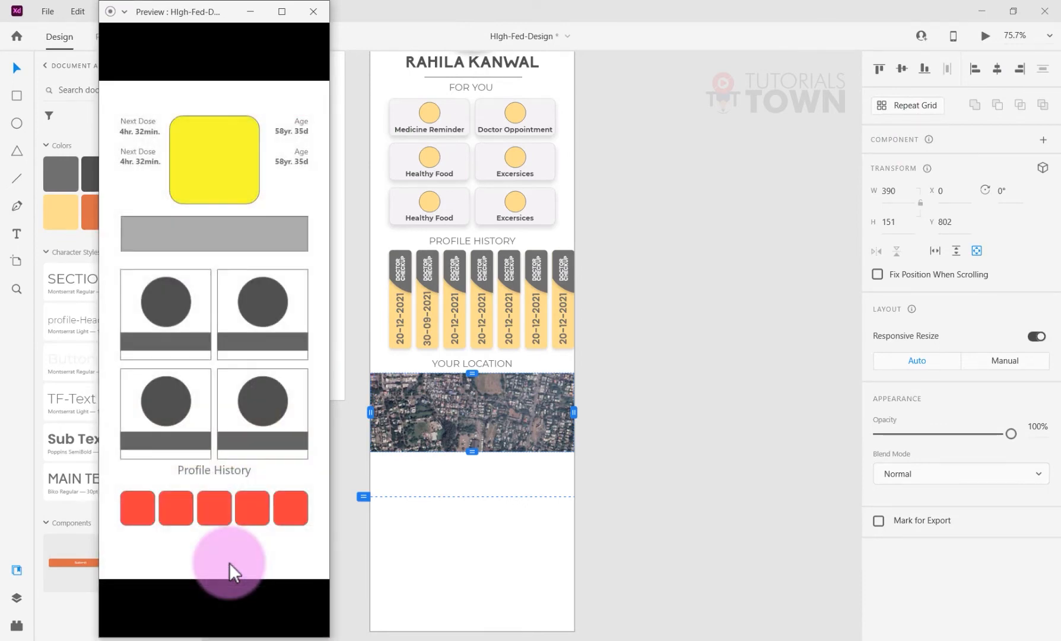
pyautogui.click(229, 562)
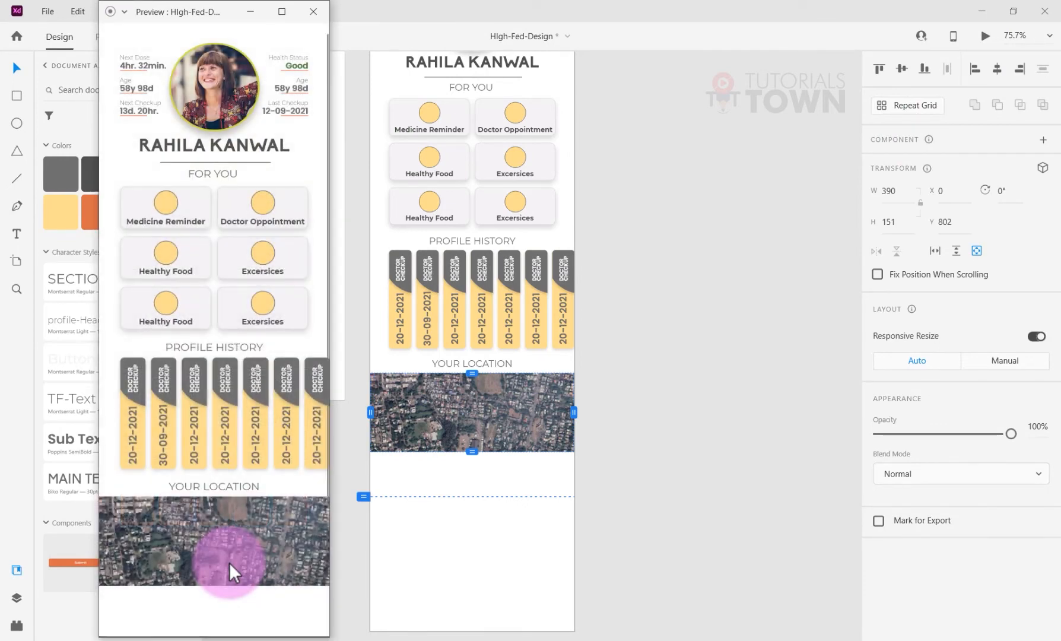
pyautogui.click(313, 12)
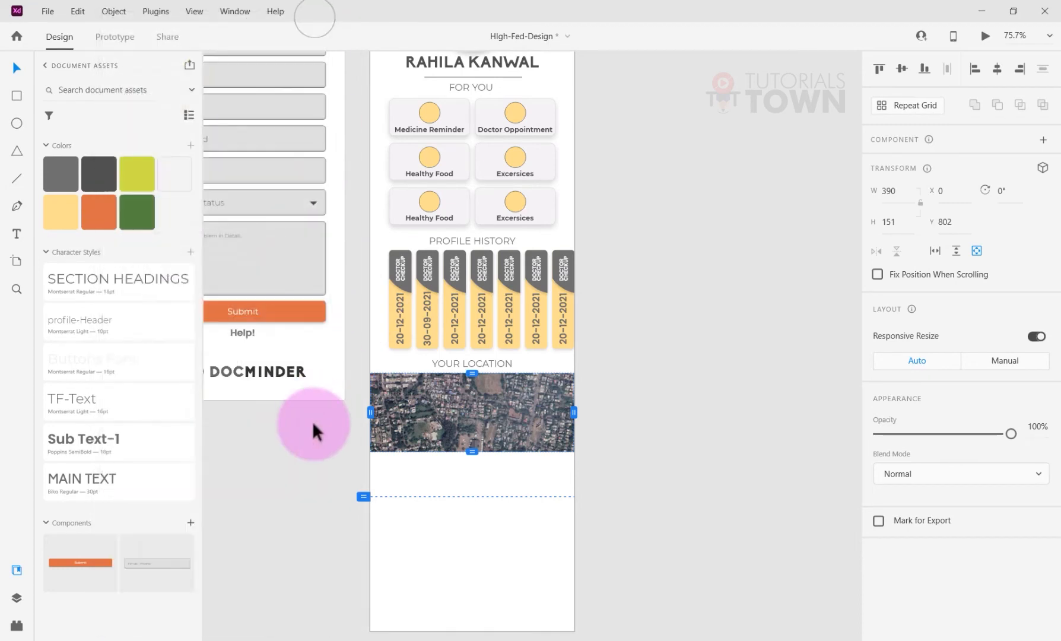
pyautogui.moveTo(363, 497); pyautogui.dragTo(364, 398)
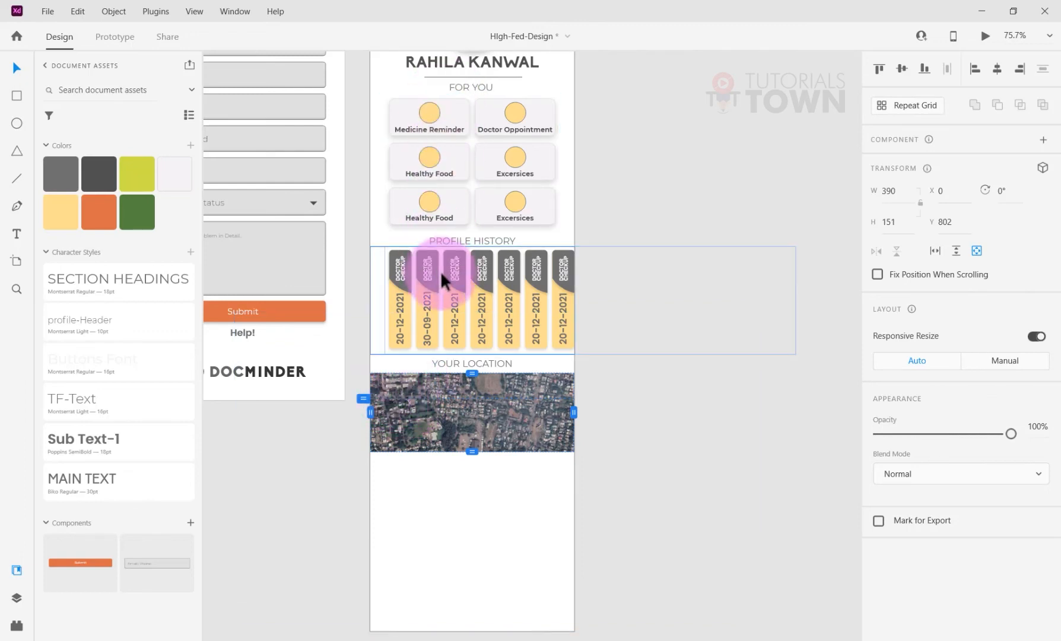
# Step: Preview the profile screen, scrolling the page vertically, panning the location map and sliding the Profile History cards horizontally
pyautogui.scroll(2, 440, 270)
pyautogui.scroll(1, 443, 374)
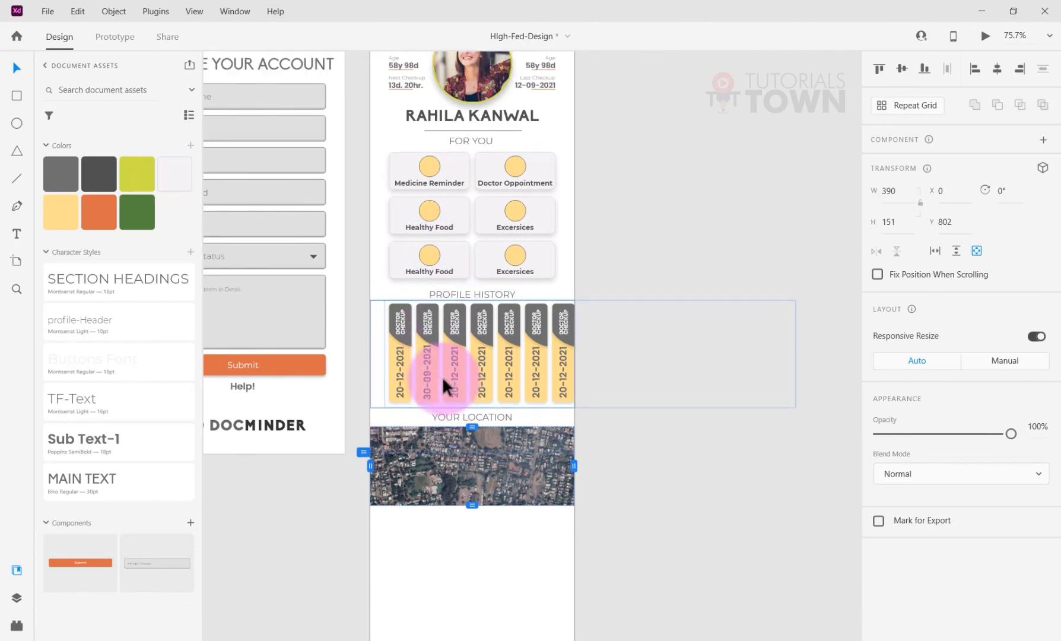
pyautogui.scroll(-3, 442, 376)
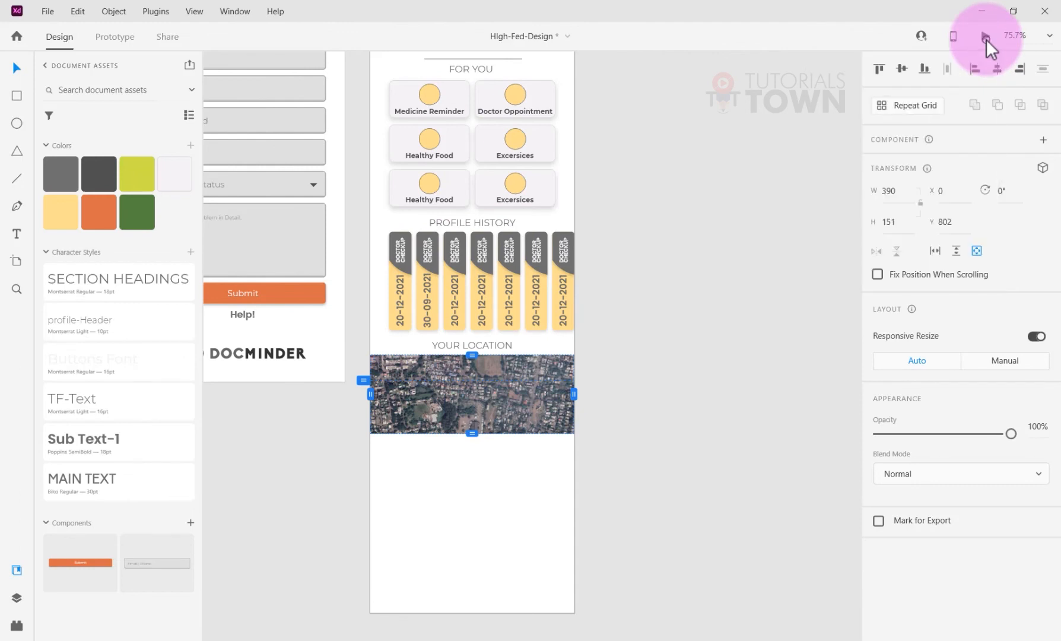
pyautogui.click(464, 414)
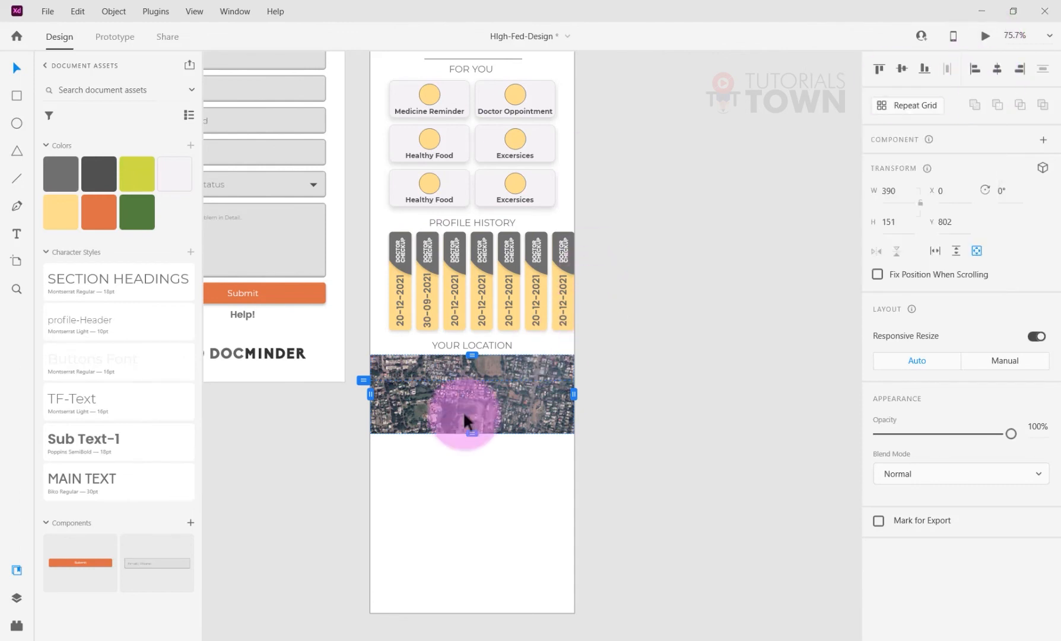
pyautogui.click(167, 547)
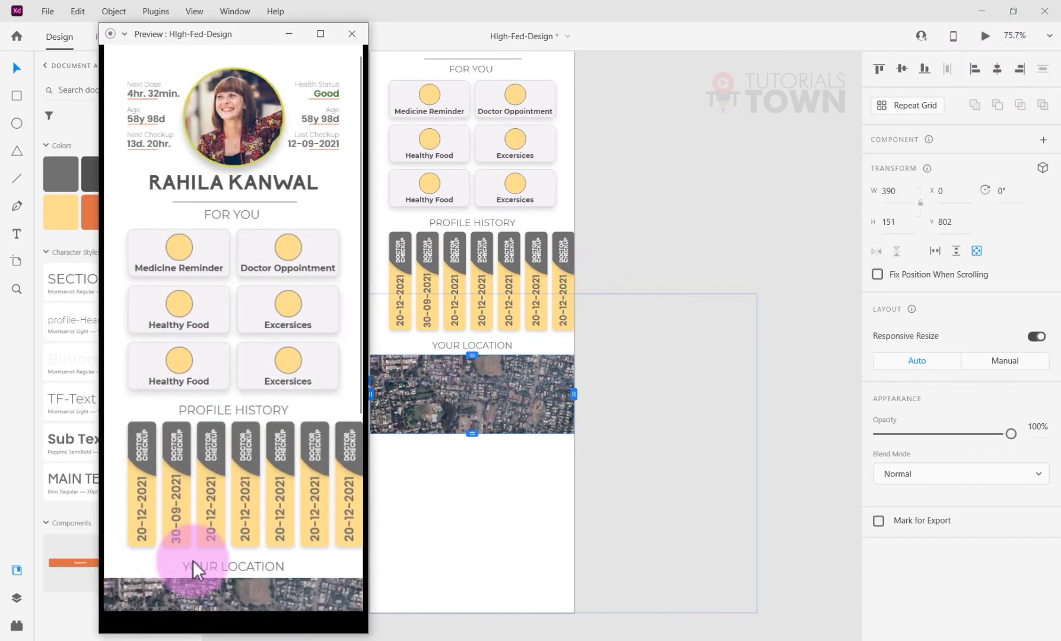
pyautogui.scroll(-2, 197, 530)
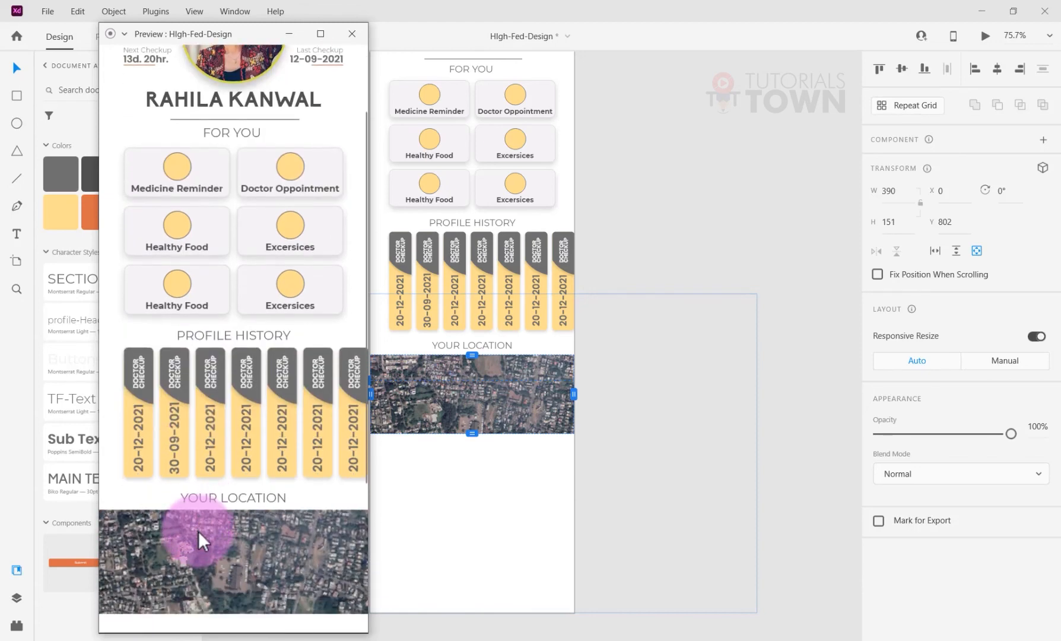
pyautogui.scroll(-2, 268, 462)
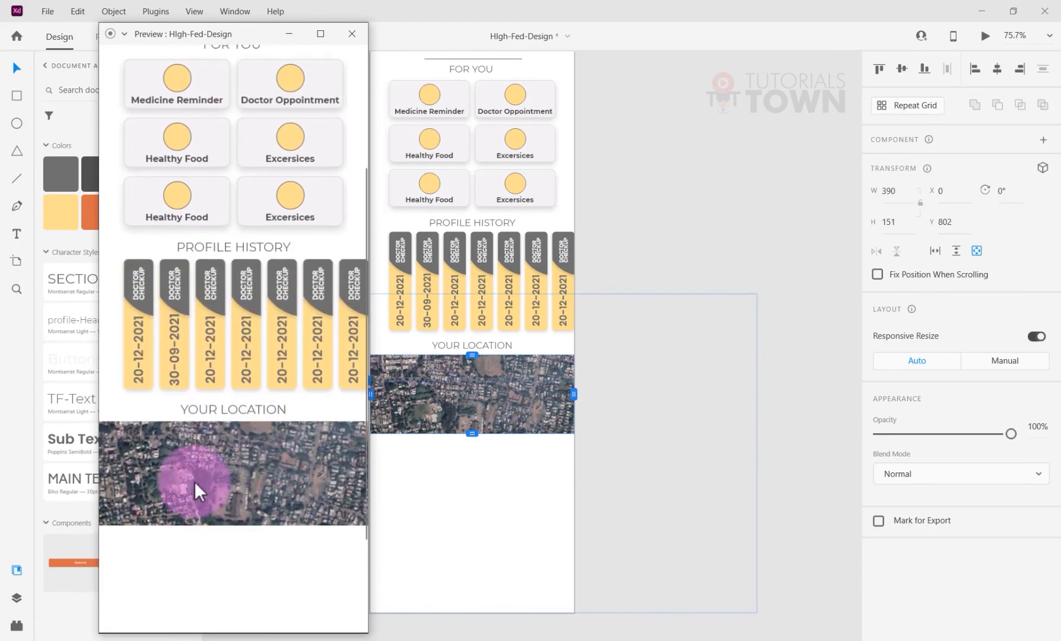
pyautogui.moveTo(194, 481); pyautogui.dragTo(307, 486)
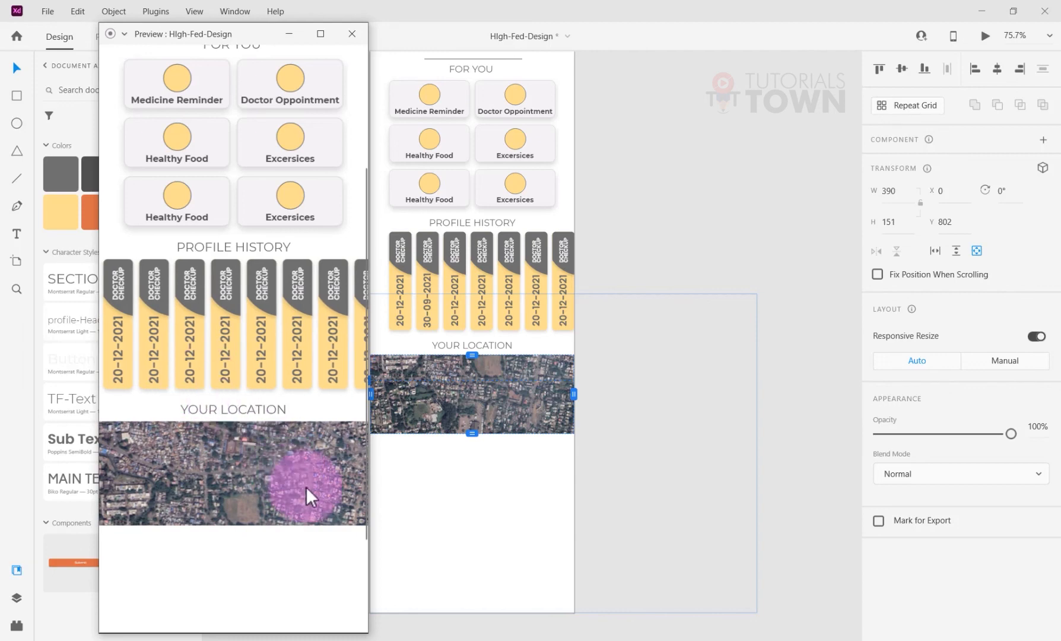
pyautogui.moveTo(235, 385); pyautogui.dragTo(320, 387)
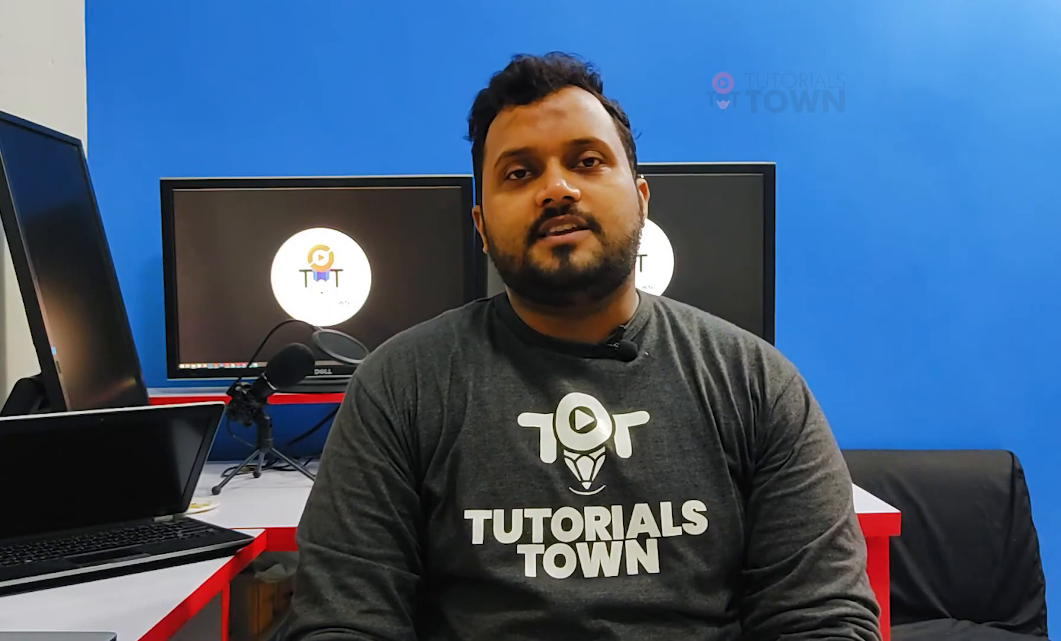